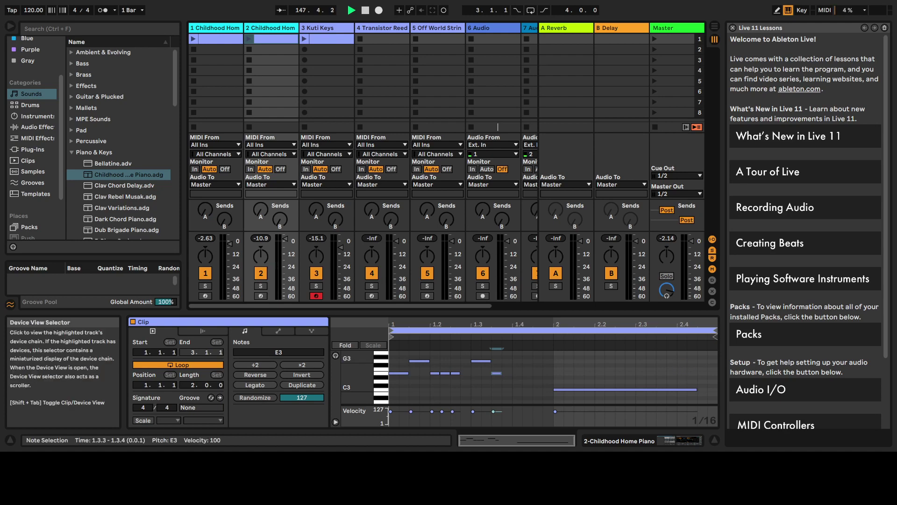
# Step: Launch the first clips on the Kuti Keys track and both Childhood Home Piano tracks
pyautogui.click(304, 39)
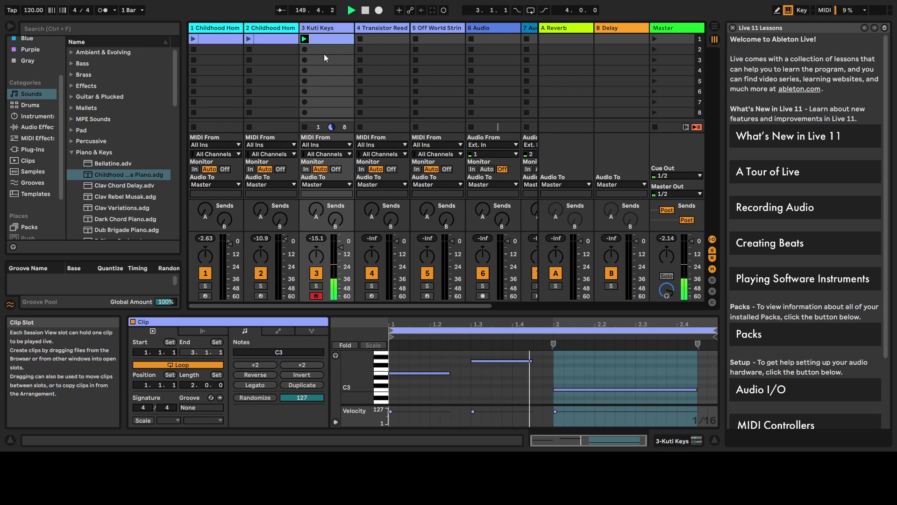
pyautogui.click(192, 38)
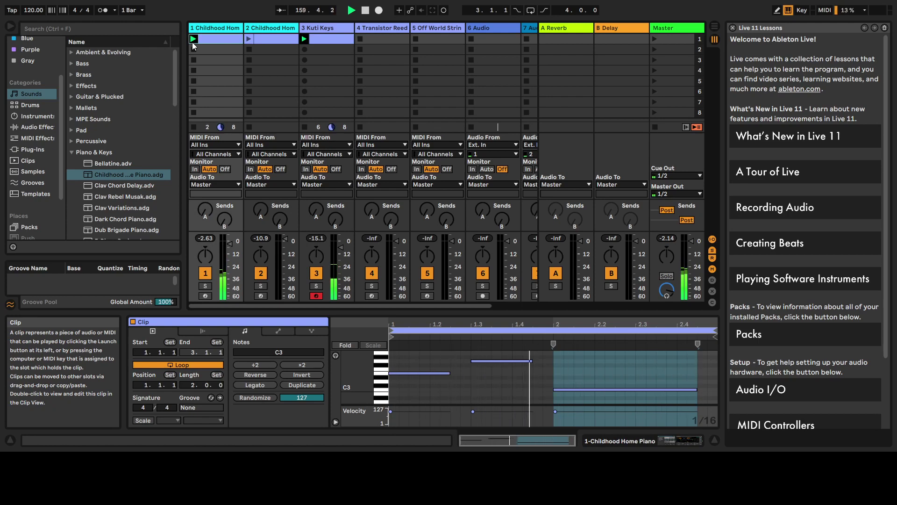
pyautogui.click(250, 39)
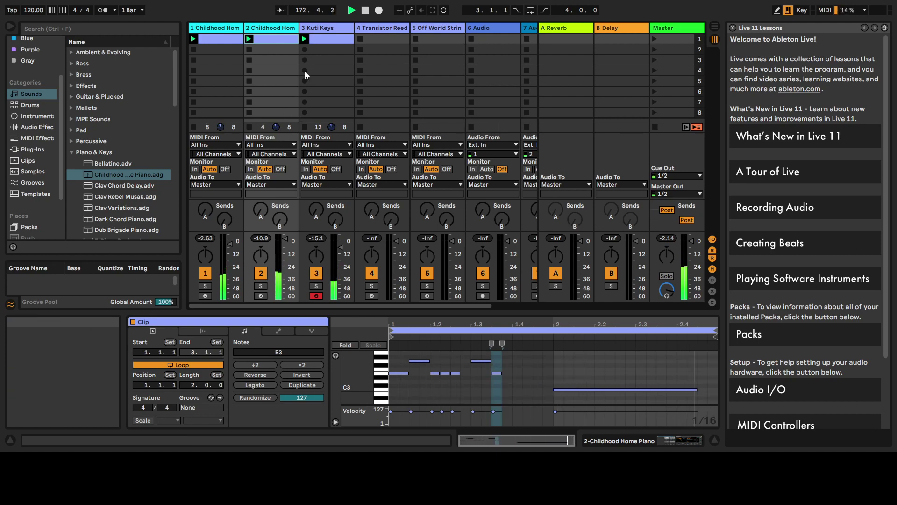
# Step: In a launched duplicate of track 2's clip in slot 2, add sixteenth notes A3 at 1.4.1 and B3 at 2.1.1
pyautogui.hotkey('ctrl', 'd')
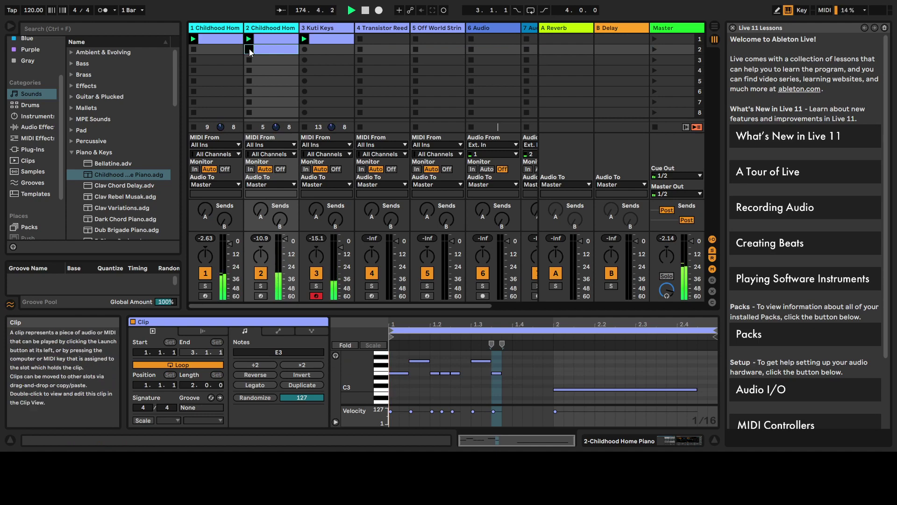
pyautogui.doubleClick(516, 352)
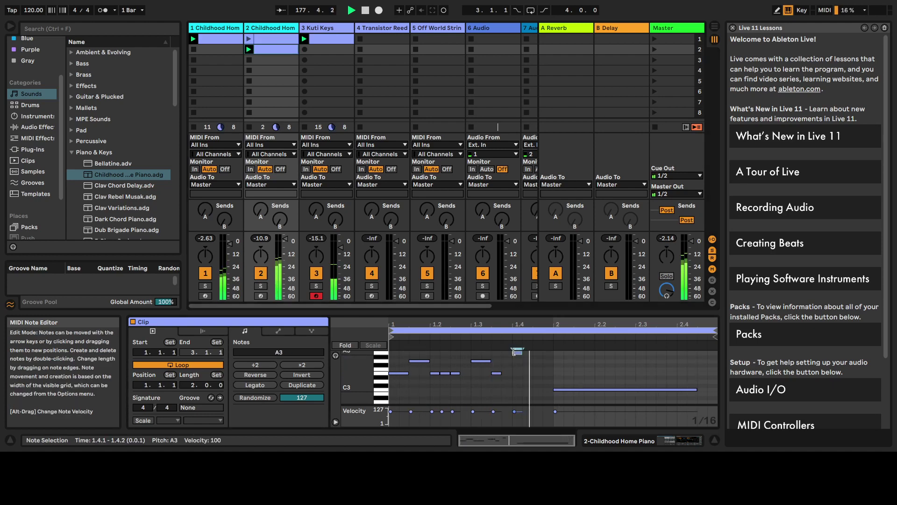
pyautogui.scroll(1, 528, 364)
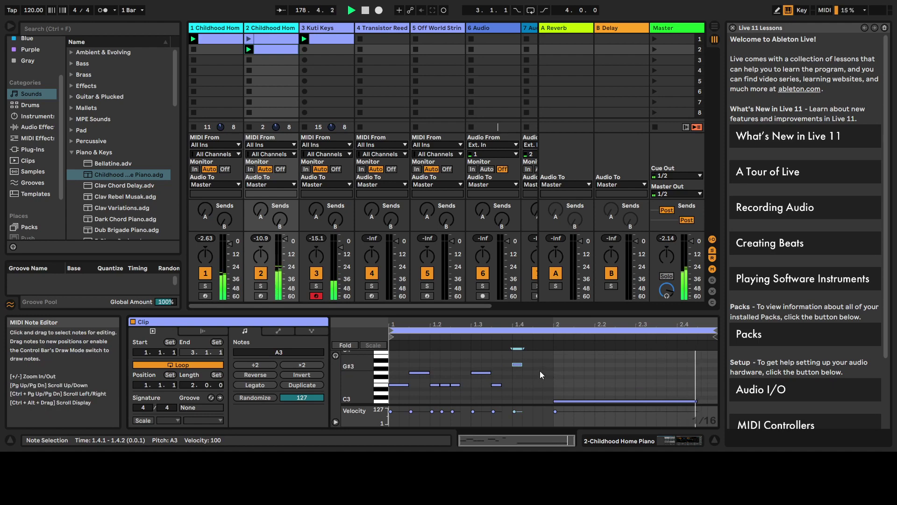
pyautogui.doubleClick(537, 356)
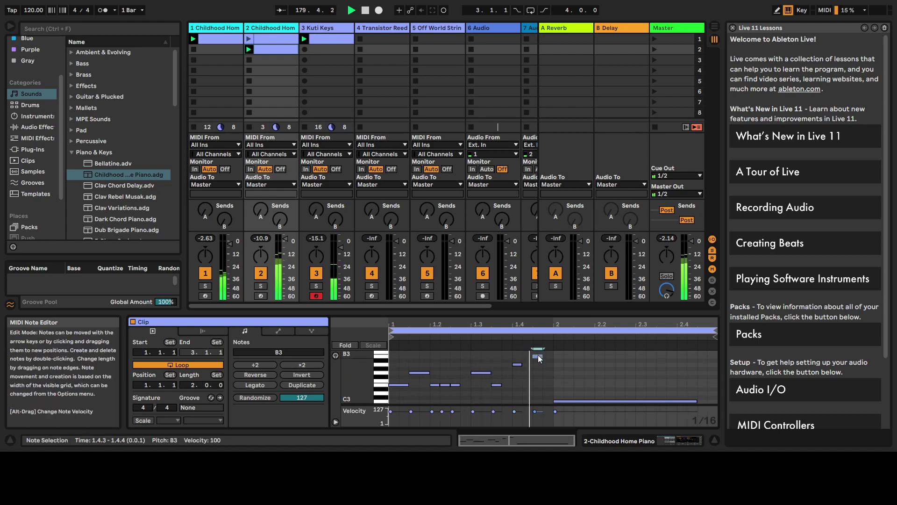
pyautogui.moveTo(537, 354); pyautogui.dragTo(559, 360)
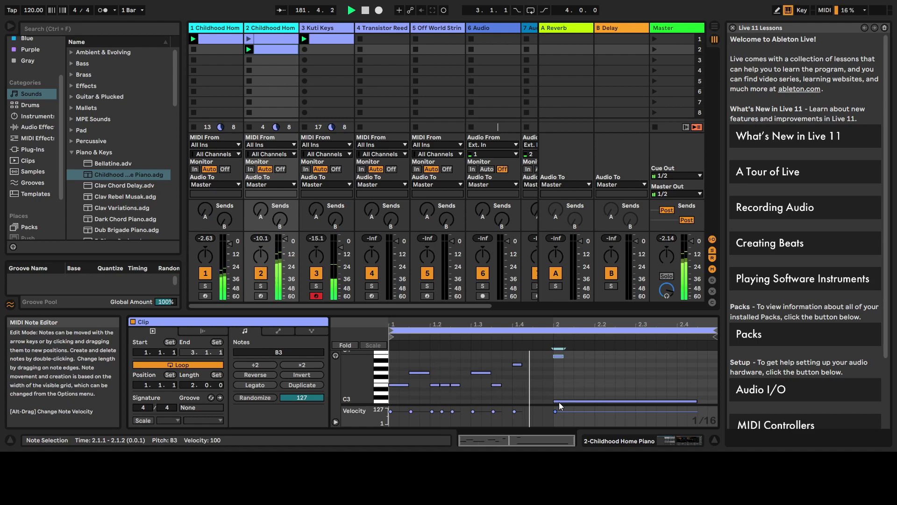
# Step: Add a sixteenth note G3 at 2.2.1 and shorten the long C3 note at bar 2 to an eighth note
pyautogui.doubleClick(599, 373)
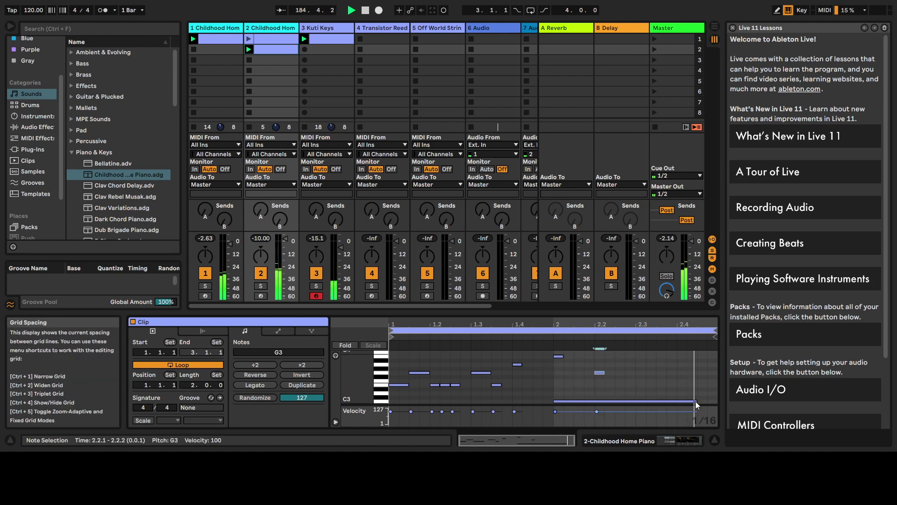
pyautogui.moveTo(696, 401); pyautogui.dragTo(574, 401)
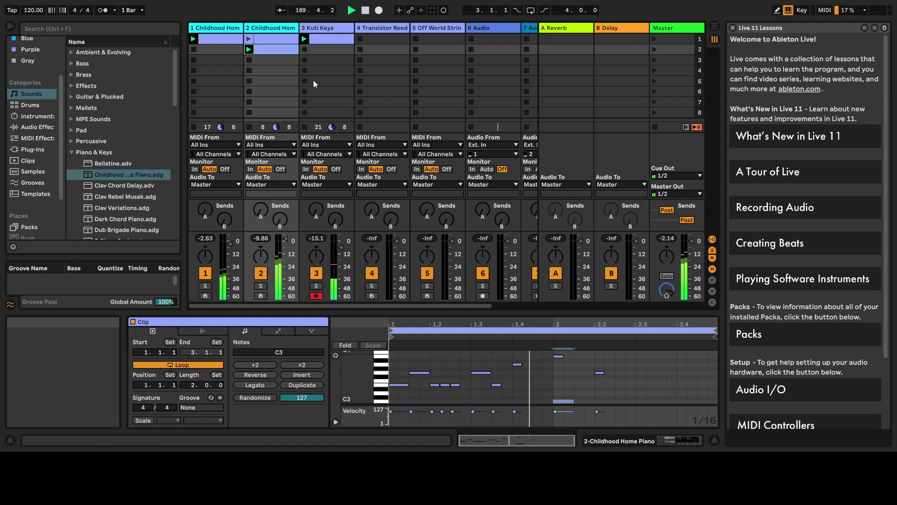
# Step: Duplicate track 2's clip into slot 3, launch the copy, and add a sixteenth note E3 at 2.3.1
pyautogui.hotkey('ctrl', 'd')
pyautogui.click(250, 59)
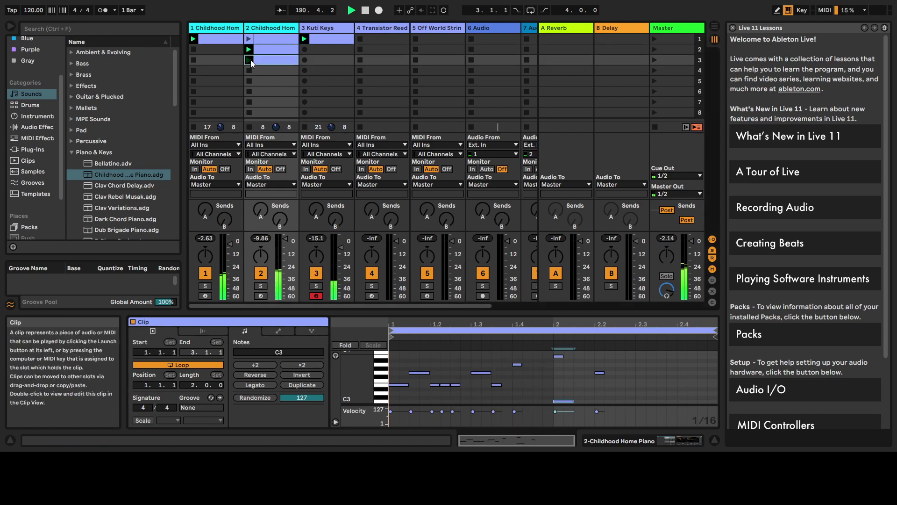
pyautogui.doubleClick(629, 385)
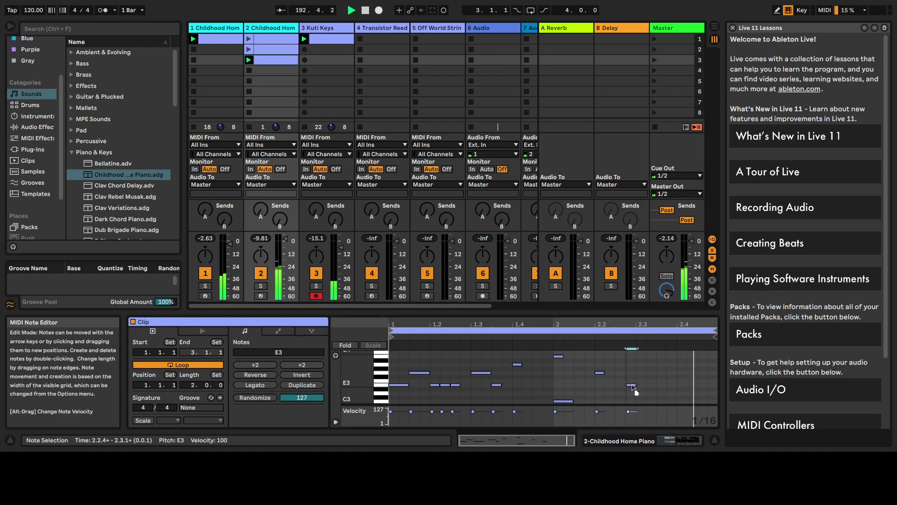
pyautogui.moveTo(629, 388); pyautogui.dragTo(642, 392)
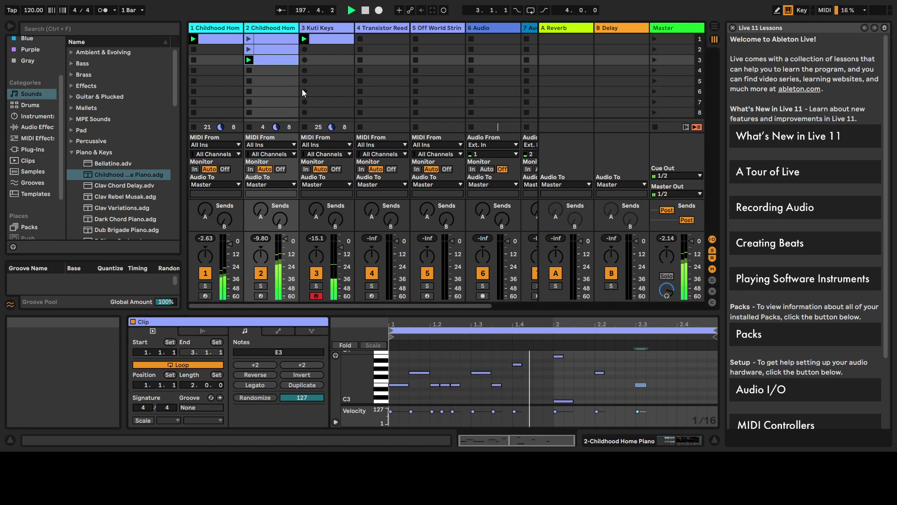
# Step: In a launched duplicate of track 2's clip in slot 4, add sixteenth notes G3 at 2.3.1 and 2.4.1
pyautogui.hotkey('ctrl', 'd')
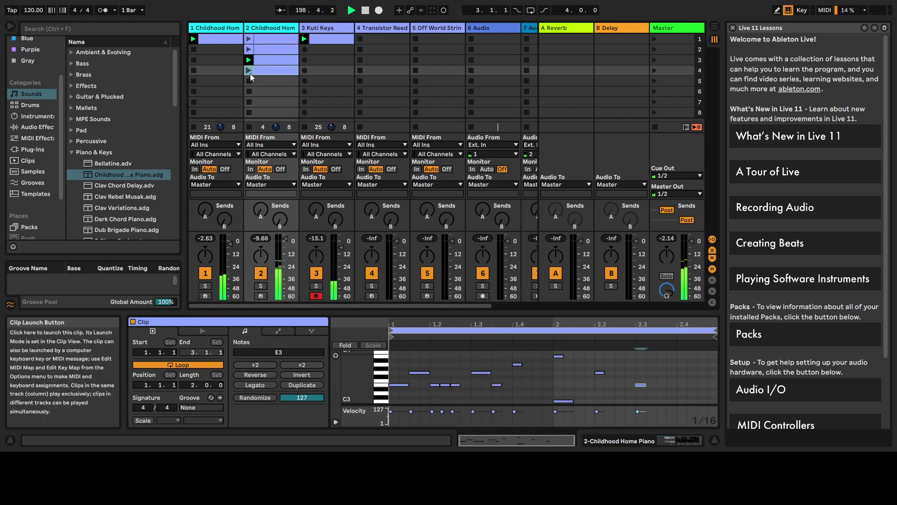
pyautogui.click(249, 71)
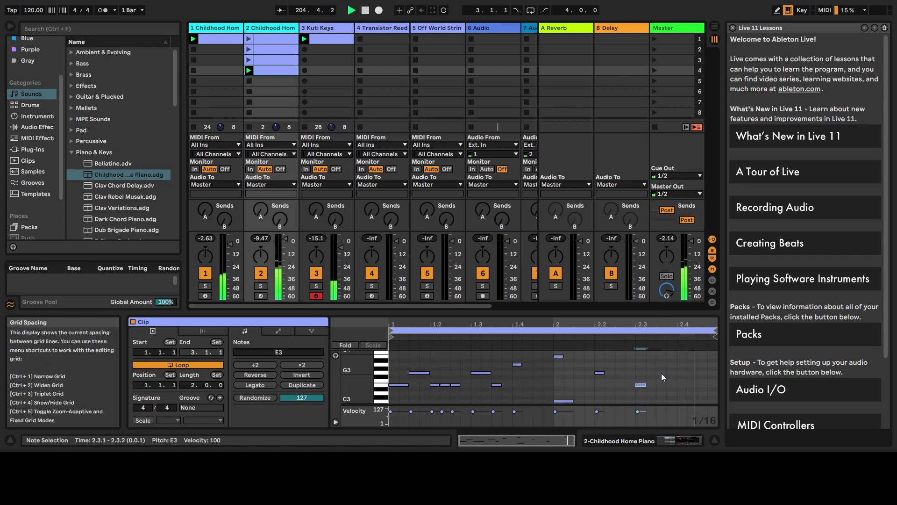
pyautogui.doubleClick(641, 373)
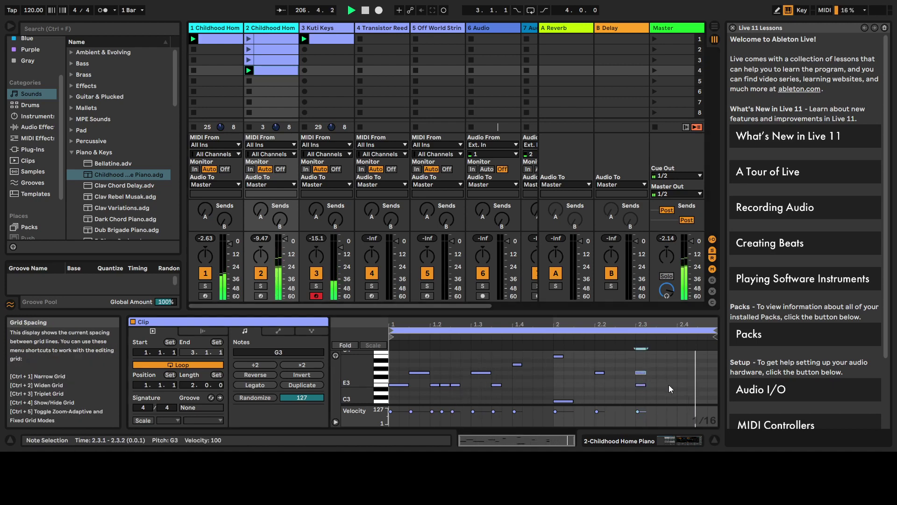
pyautogui.doubleClick(680, 372)
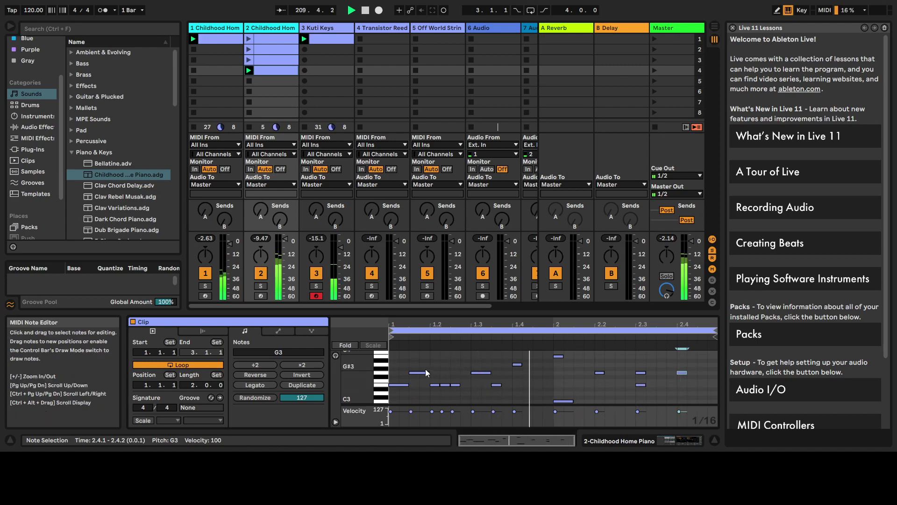
# Step: Add sixteenth notes B3 at 1.1.1 and A3 at 1.3.1 to the first bar of the melody
pyautogui.doubleClick(391, 355)
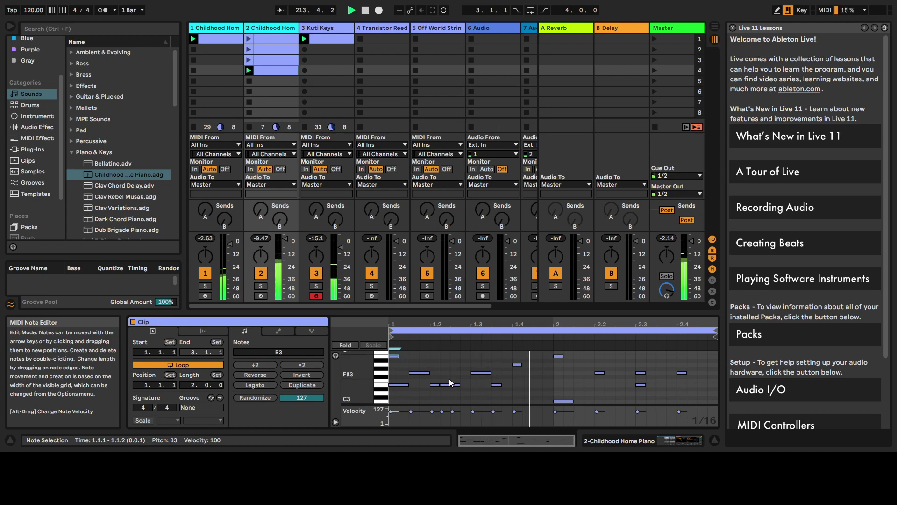
pyautogui.click(472, 368)
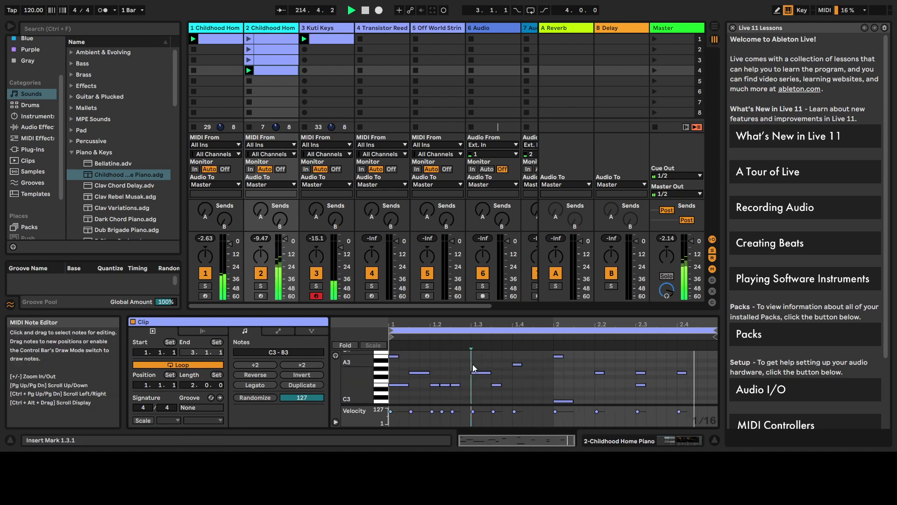
pyautogui.doubleClick(473, 365)
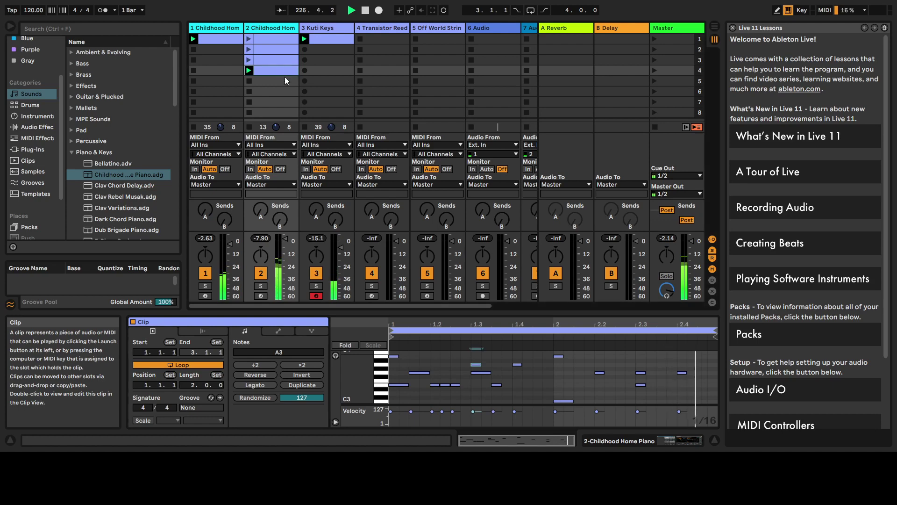
# Step: Duplicate track 2's slot 4 clip into slot 5 and launch the copy
pyautogui.hotkey('ctrl', 'd')
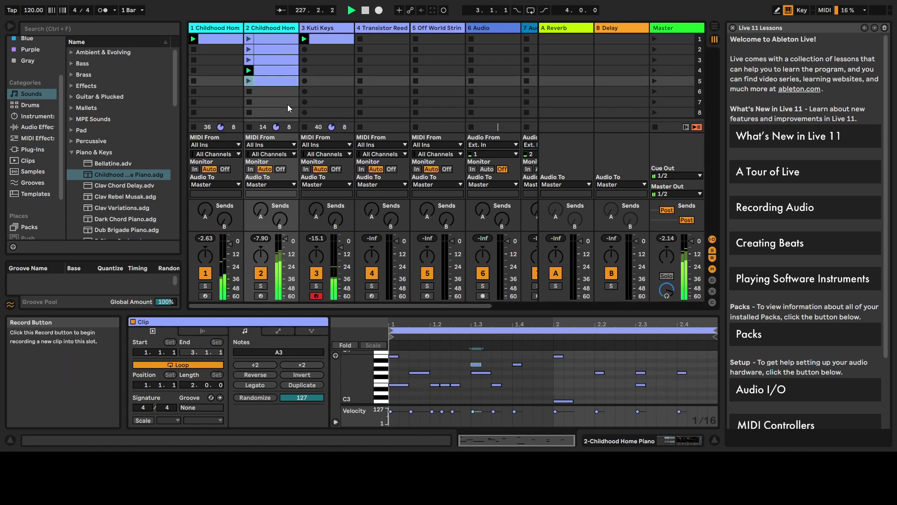
pyautogui.click(248, 81)
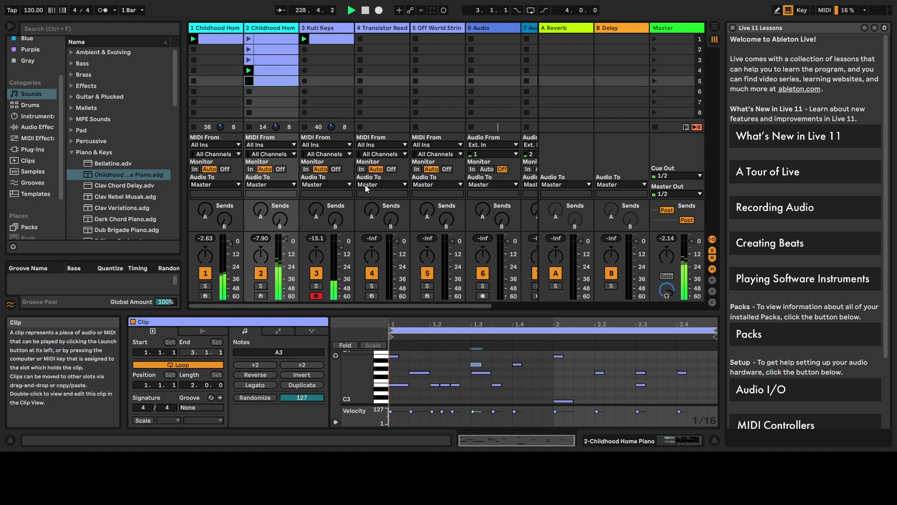
# Step: Raise the velocities of the first bar's upper notes: B3 at 1.1.1, A3 at 1.3.1 to 108, and A3 at 1.4.1 to 109
pyautogui.click(394, 357)
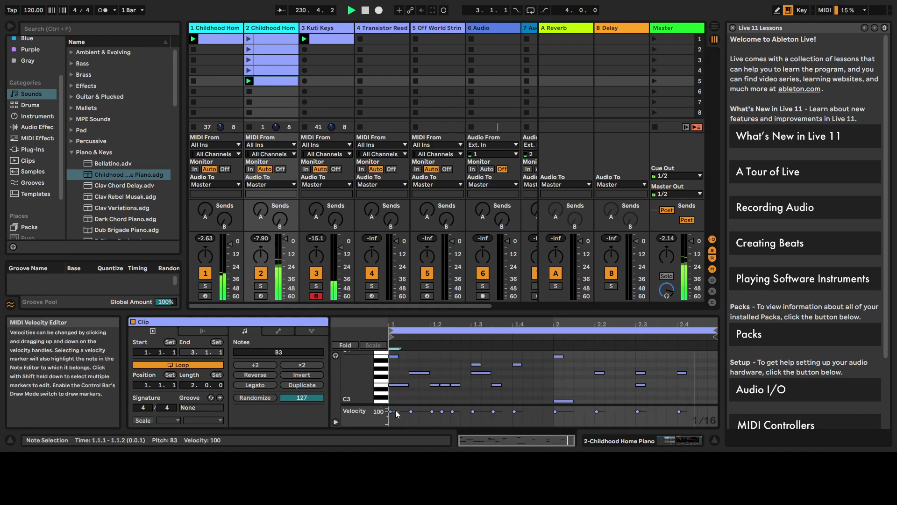
pyautogui.moveTo(378, 412); pyautogui.dragTo(378, 414)
pyautogui.click(474, 412)
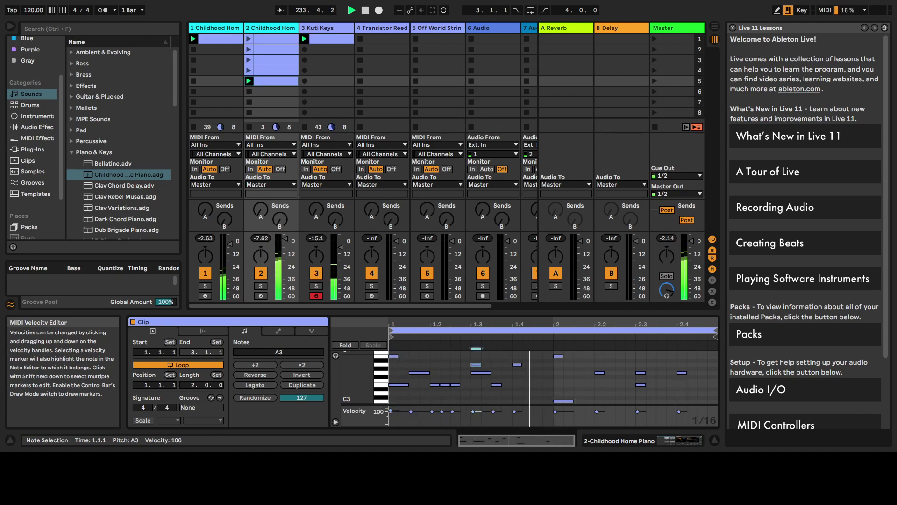
pyautogui.moveTo(379, 411); pyautogui.dragTo(378, 410)
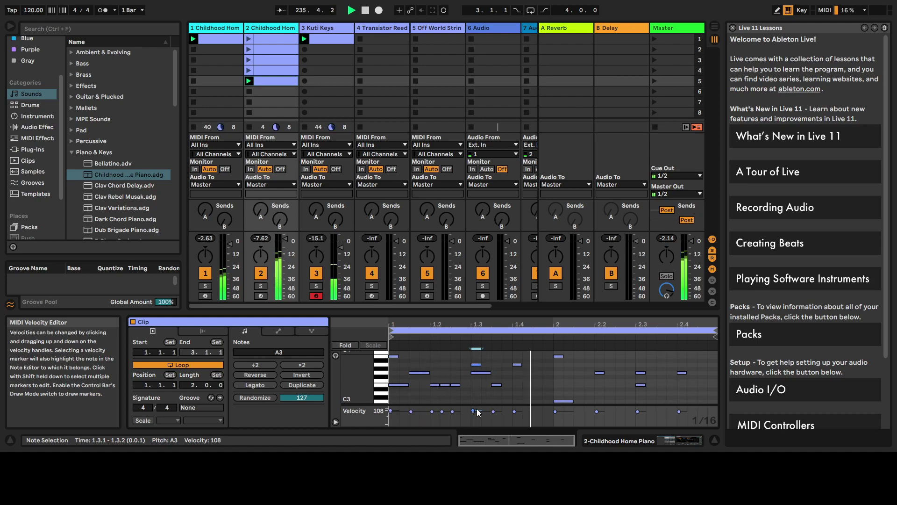
pyautogui.moveTo(514, 411); pyautogui.dragTo(515, 410)
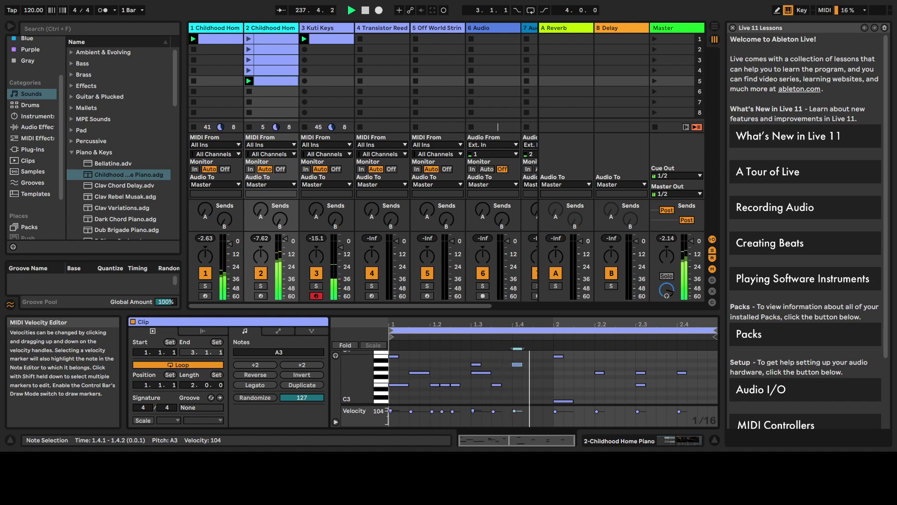
pyautogui.moveTo(514, 409); pyautogui.dragTo(514, 407)
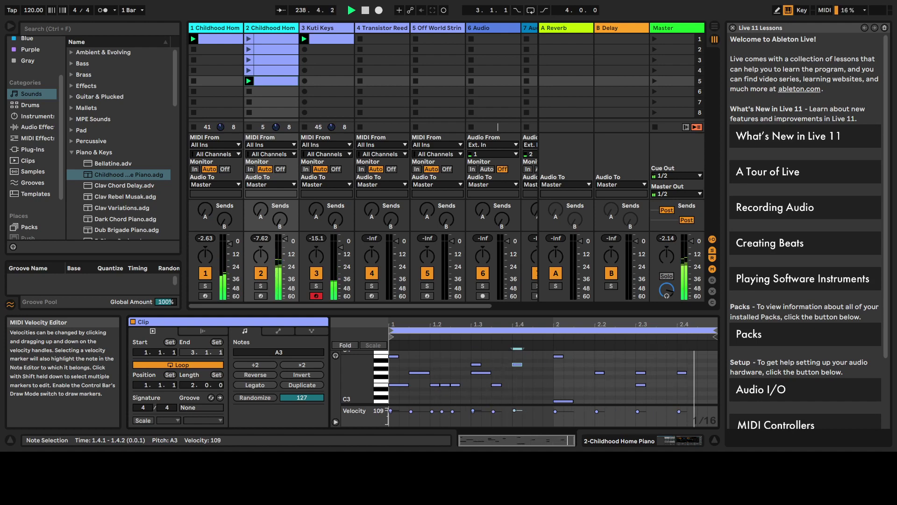
# Step: Set the velocity of the B3 note at 2.1.1 to 109
pyautogui.click(556, 410)
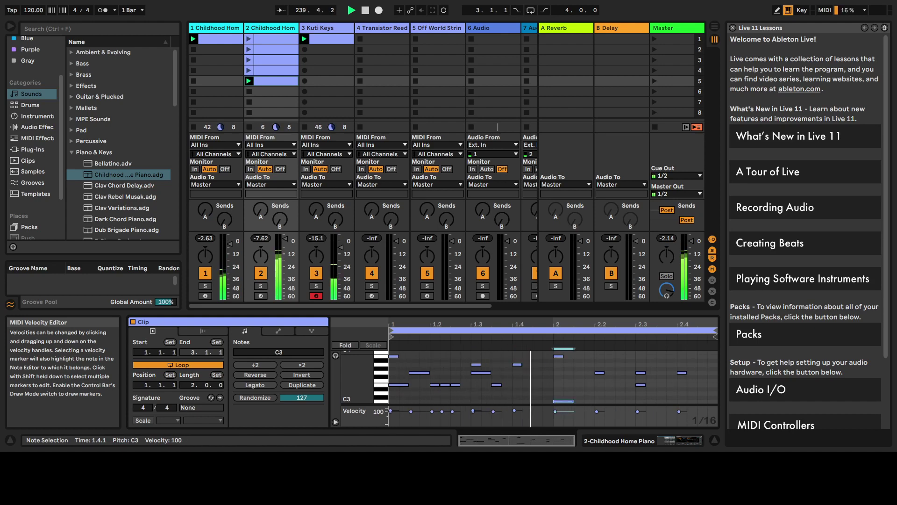
pyautogui.click(559, 356)
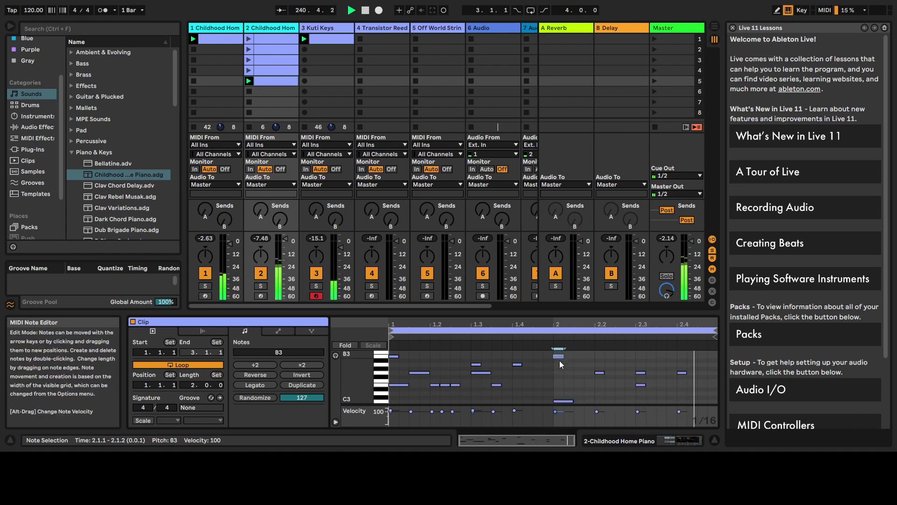
pyautogui.moveTo(555, 411); pyautogui.dragTo(555, 409)
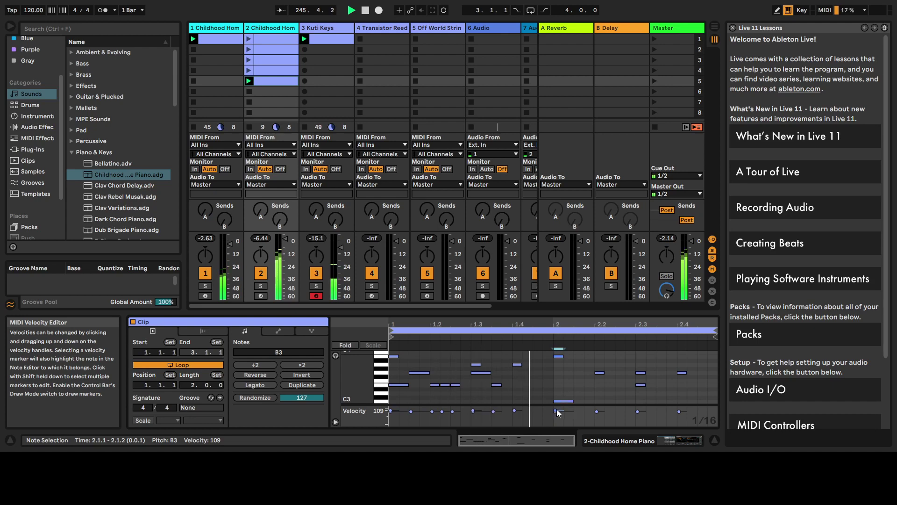
# Step: Set the velocities of the G3 note at 2.2.1 to 107 and the E3 note at 2.3.1 to 106
pyautogui.click(596, 411)
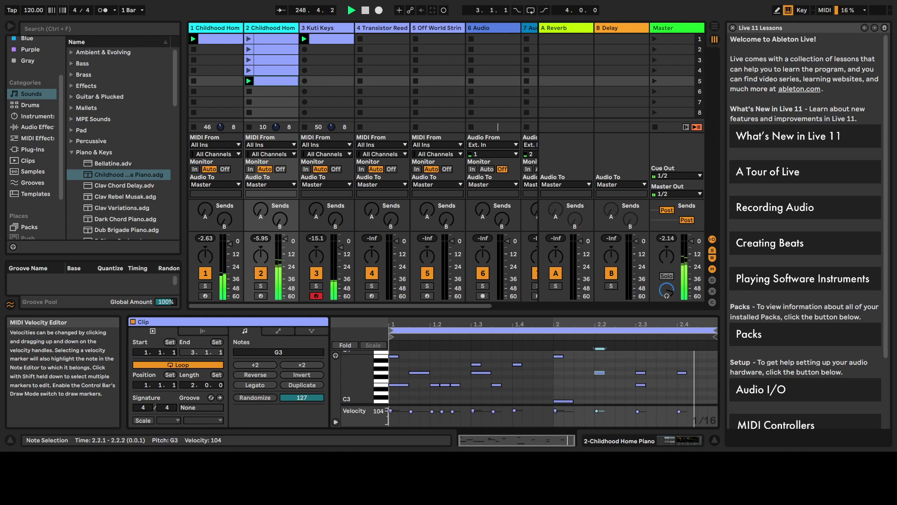
pyautogui.click(640, 384)
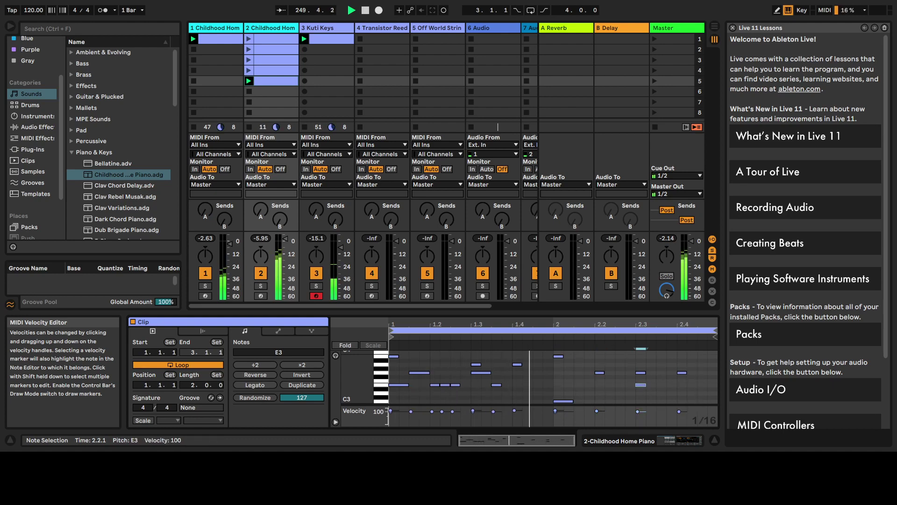
pyautogui.click(596, 411)
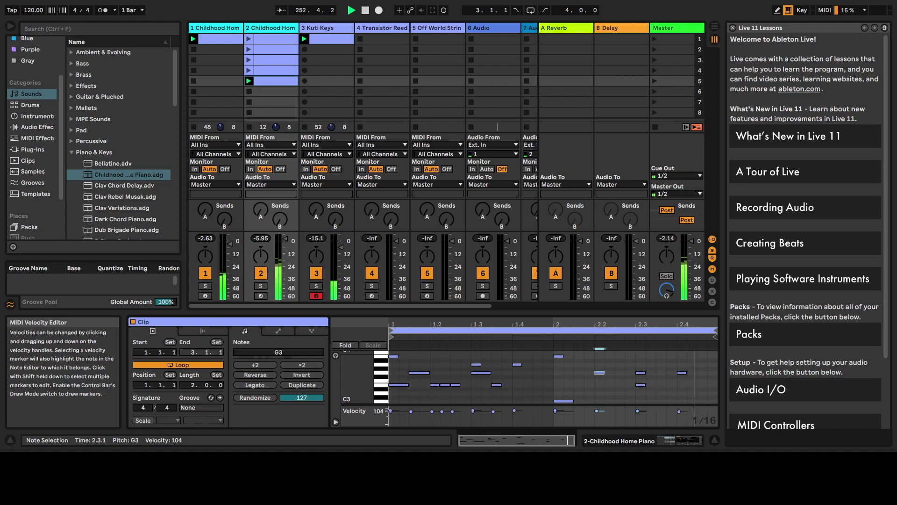
pyautogui.hotkey('alt', 'Up')
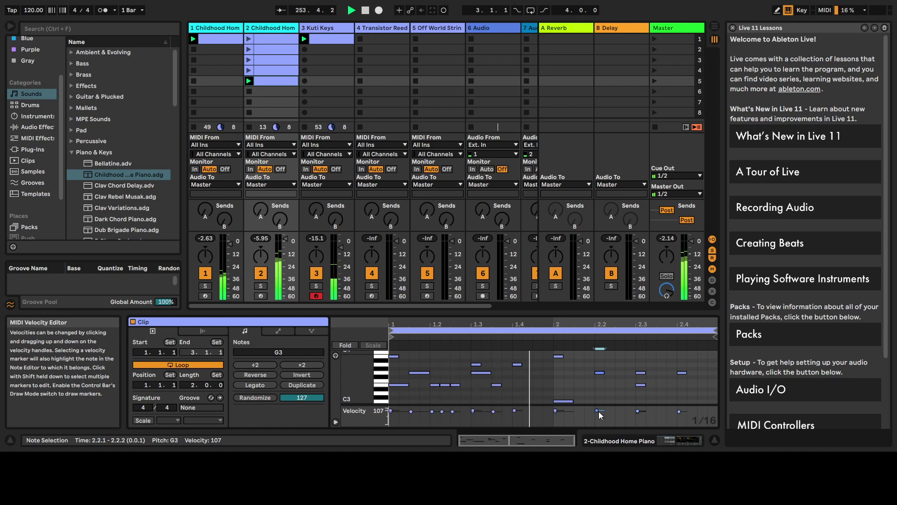
pyautogui.hotkey('alt', 'Right')
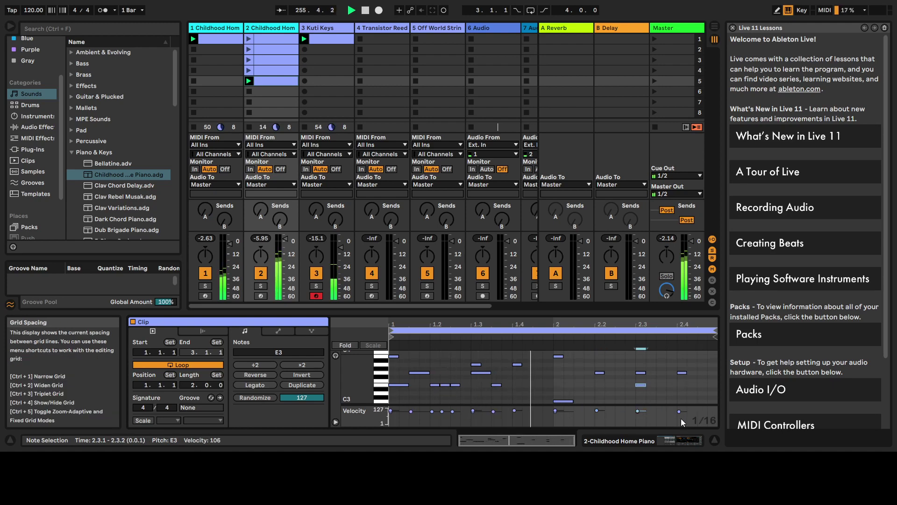
# Step: Adjust the velocity of the G3 note at 2.4.1, raising it to 108, lowering it and raising it partway again
pyautogui.hotkey('alt', 'Right')
pyautogui.hotkey('alt', 'Up')
pyautogui.hotkey('alt', 'Up')
pyautogui.hotkey('alt', 'Up')
pyautogui.hotkey('alt', 'Up')
pyautogui.hotkey('alt', 'Up')
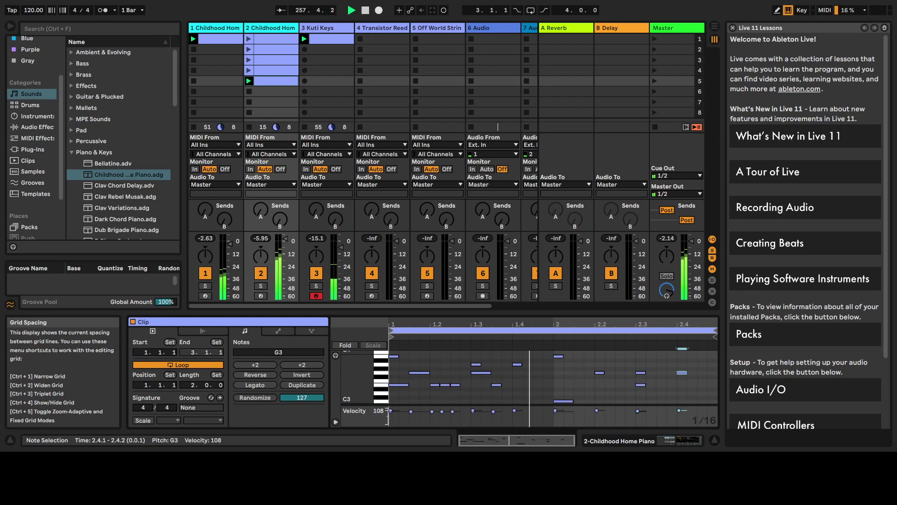
pyautogui.hotkey('alt', 'Down')
pyautogui.hotkey('alt', 'Down')
pyautogui.hotkey('alt', 'Down')
pyautogui.hotkey('alt', 'Down')
pyautogui.hotkey('alt', 'Down')
pyautogui.hotkey('alt', 'Down')
pyautogui.hotkey('alt', 'Down')
pyautogui.hotkey('alt', 'Down')
pyautogui.hotkey('alt', 'Down')
pyautogui.hotkey('alt', 'Down')
pyautogui.hotkey('alt', 'Down')
pyautogui.hotkey('alt', 'Down')
pyautogui.hotkey('alt', 'Up')
pyautogui.hotkey('alt', 'Up')
pyautogui.hotkey('alt', 'Up')
pyautogui.hotkey('alt', 'Up')
pyautogui.hotkey('alt', 'Up')
pyautogui.hotkey('alt', 'Up')
# Step: Set the velocities of the G3 note at 2.3.1 to 110 and the G3 note at 2.2.1 to 109
pyautogui.click(637, 410)
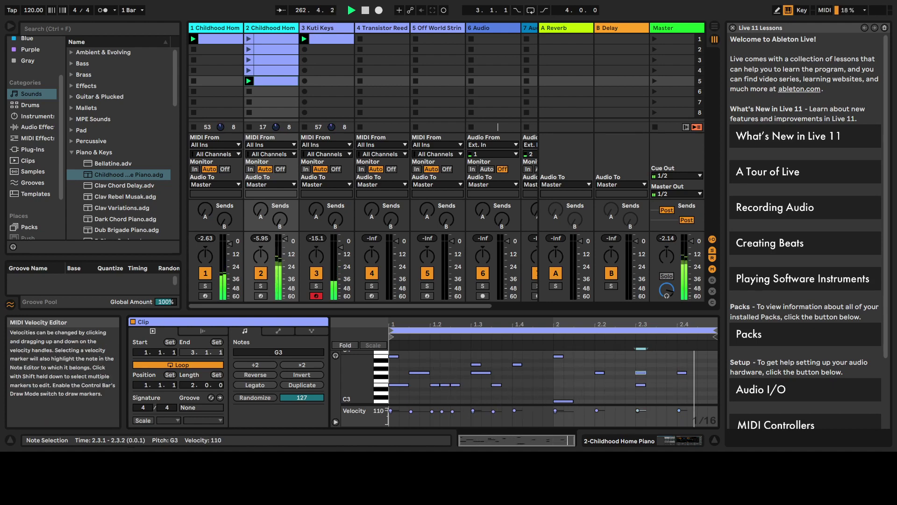
pyautogui.click(597, 410)
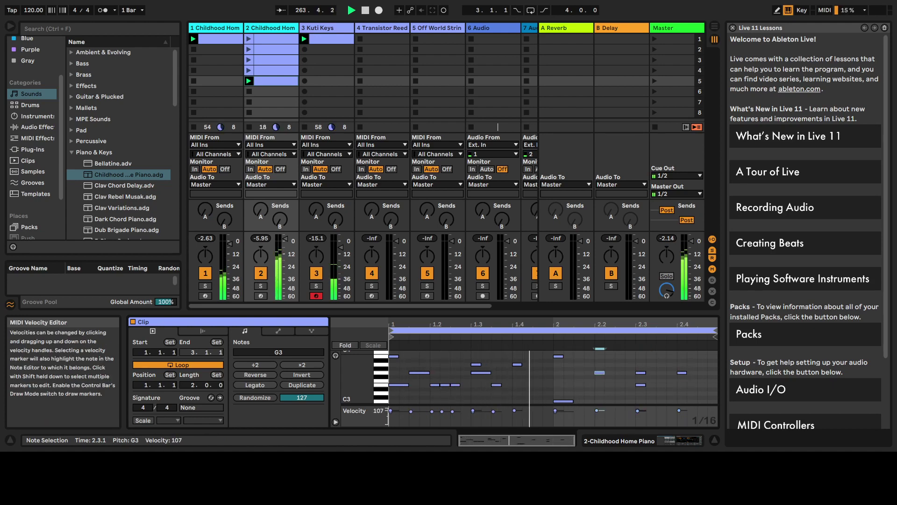
pyautogui.click(600, 410)
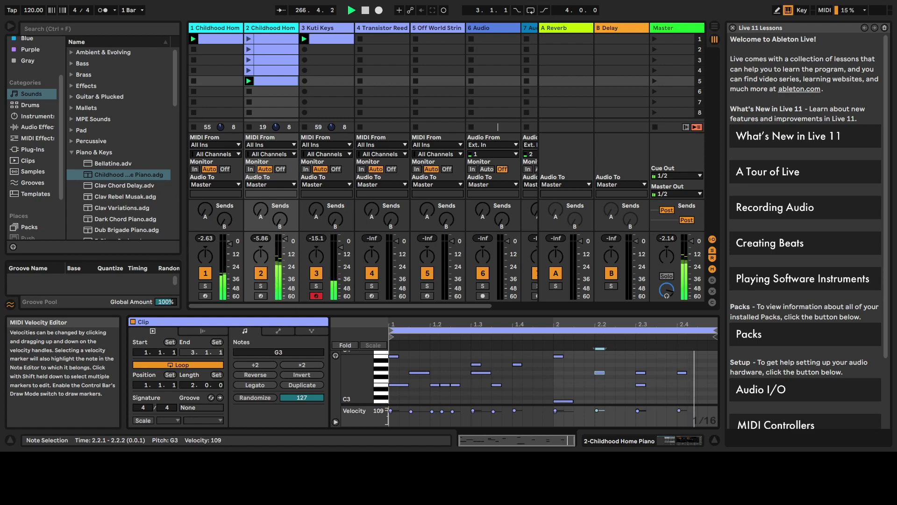
# Step: Set the velocities of the A3 note at 1.4.1 to 110 and the G3 note at 1.1.3 to 102
pyautogui.click(557, 360)
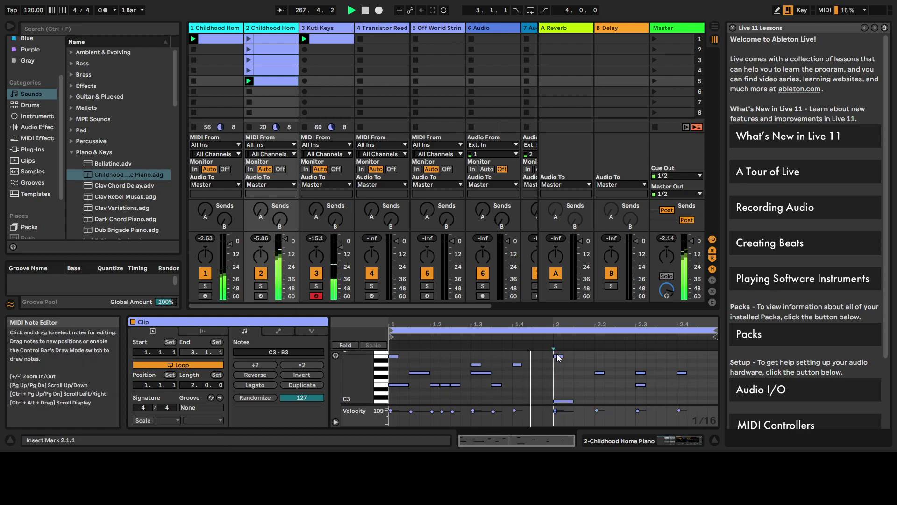
pyautogui.click(521, 365)
pyautogui.click(517, 365)
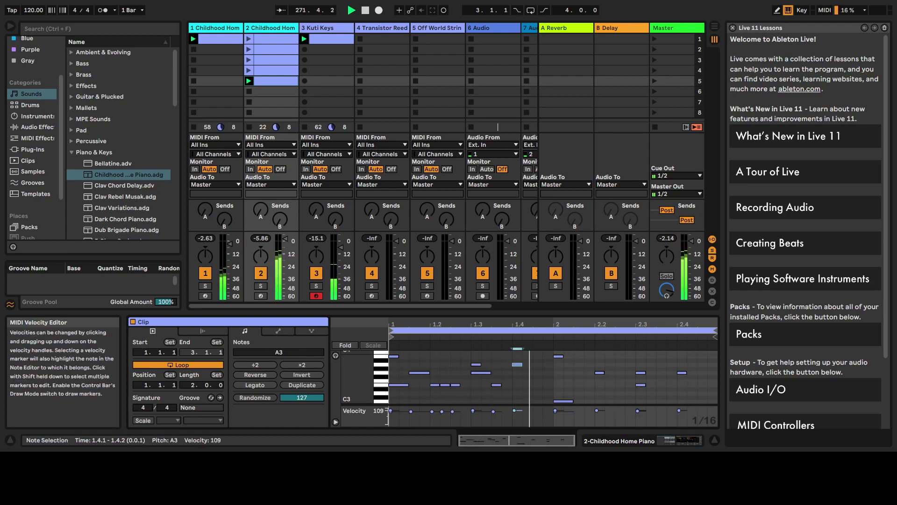
pyautogui.moveTo(514, 410); pyautogui.dragTo(514, 408)
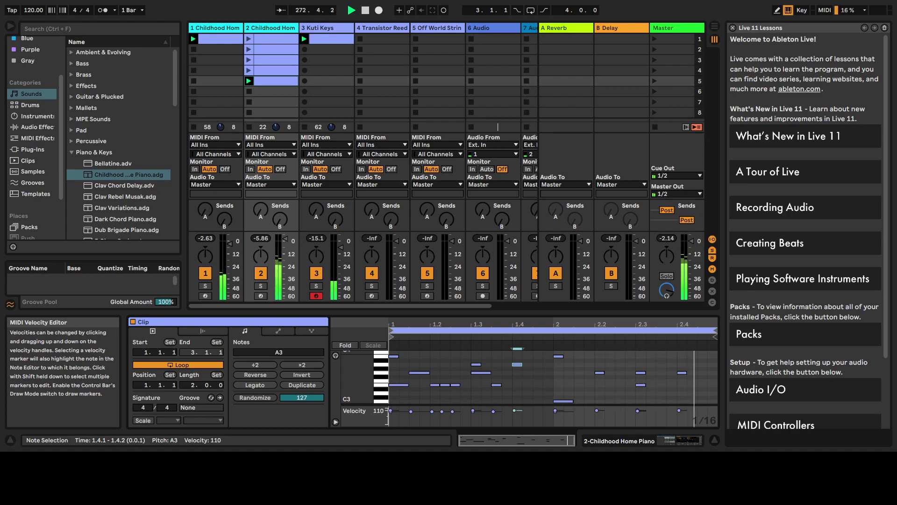
pyautogui.click(475, 365)
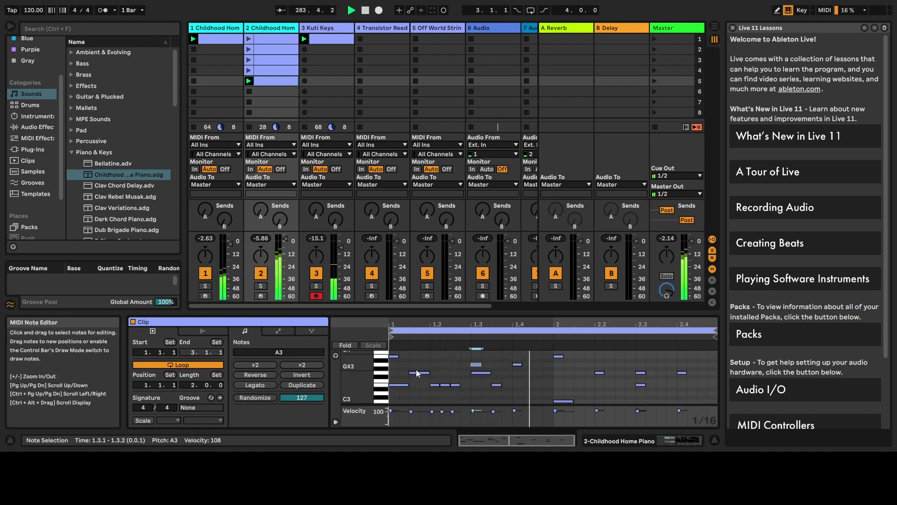
pyautogui.click(415, 410)
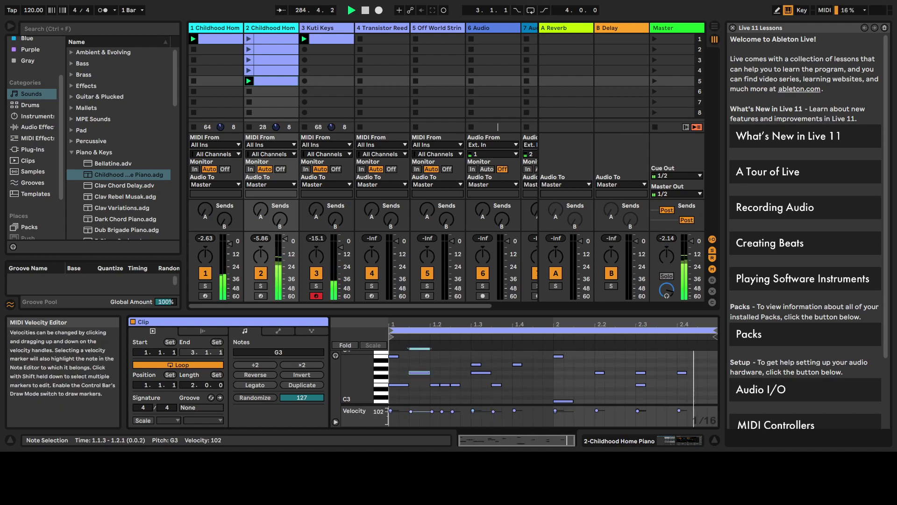
pyautogui.moveTo(411, 411); pyautogui.dragTo(411, 411)
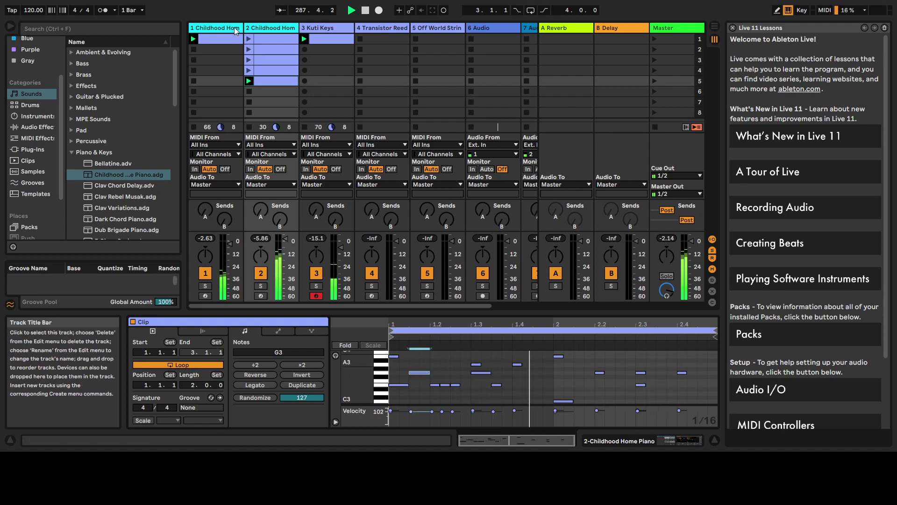
# Step: Record-arm track 4 Transistor Reeds and copy track 2's slot 5 clip into track 4's slot 5
pyautogui.click(376, 28)
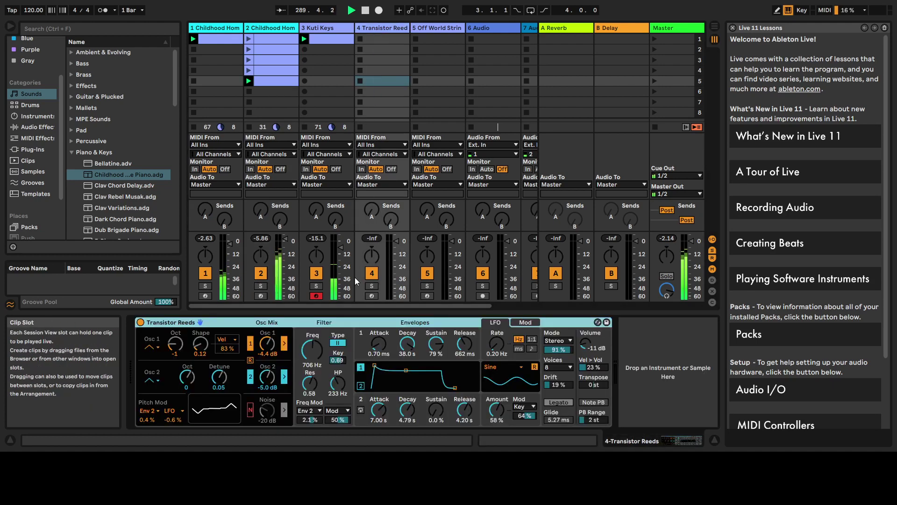
pyautogui.click(371, 296)
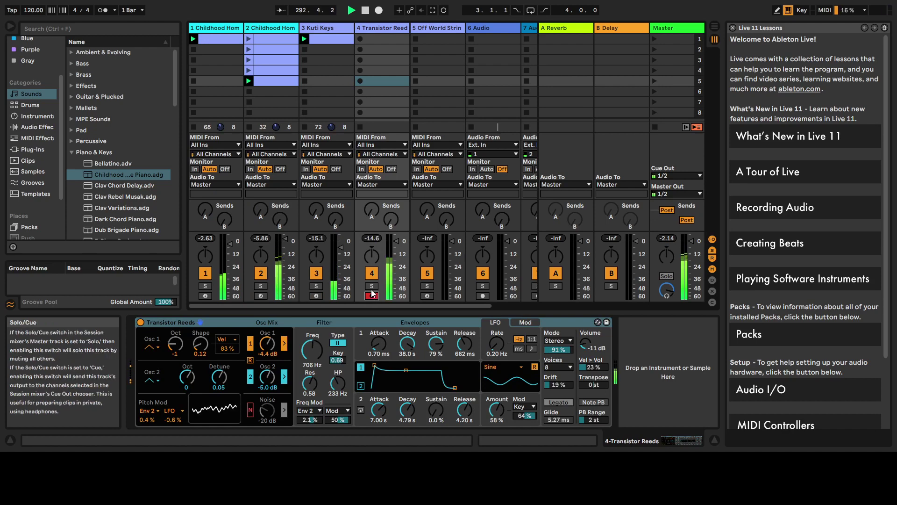
pyautogui.click(277, 80)
pyautogui.click(379, 82)
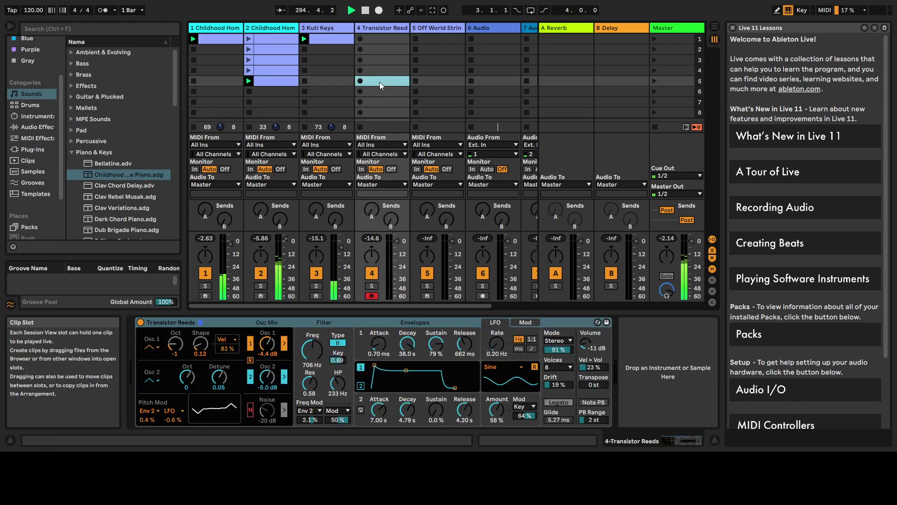
pyautogui.doubleClick(379, 82)
# Step: Launch track 4's slot 5 clip with the track volume at -28.6 dB and bring the volume up to -10.0 dB
pyautogui.moveTo(385, 254); pyautogui.dragTo(385, 276)
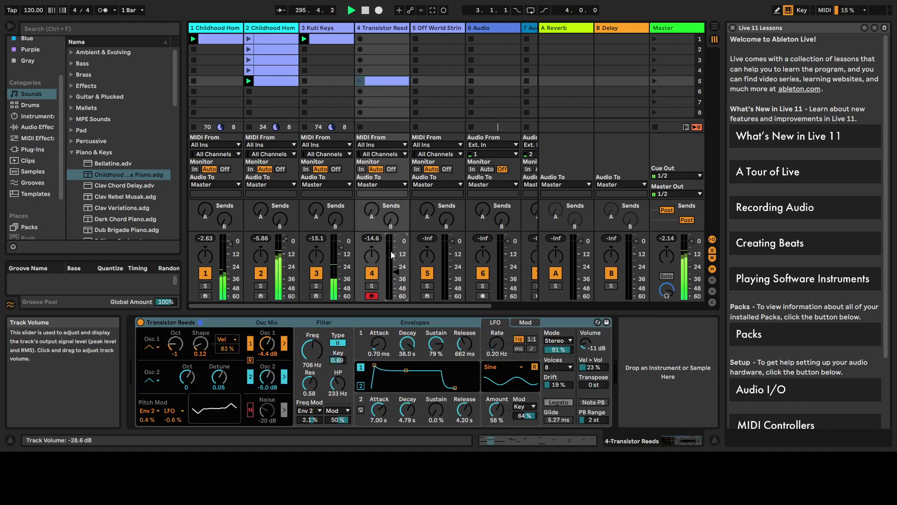
pyautogui.click(362, 82)
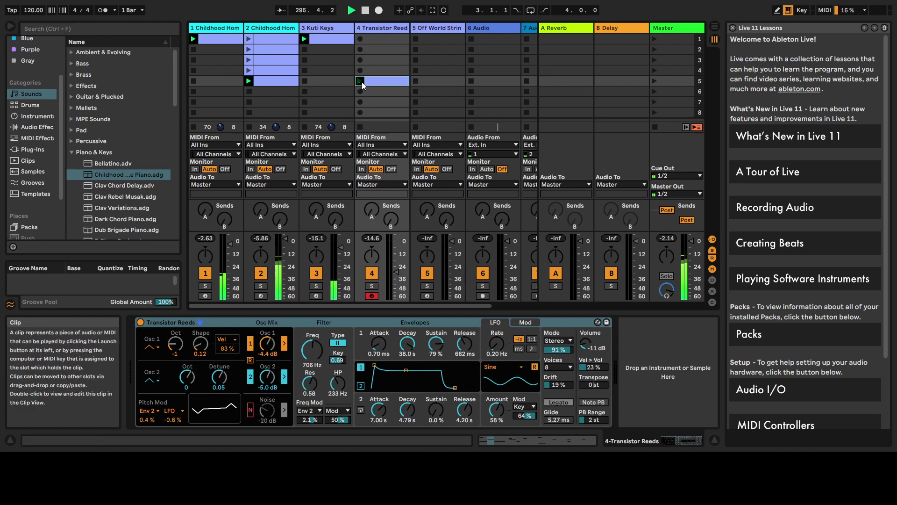
pyautogui.moveTo(389, 272); pyautogui.dragTo(396, 253)
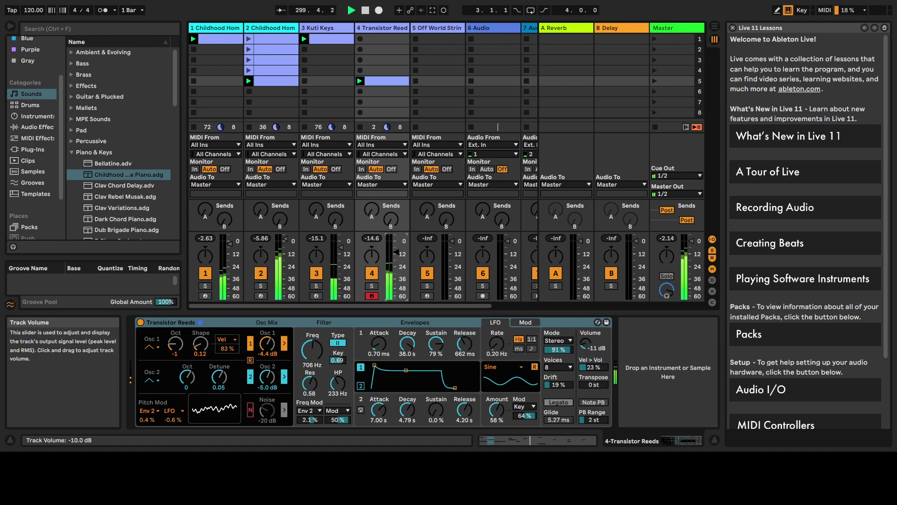
# Step: Open track 4's slot 5 clip and move its E3 note at 1.2.2 up to G3
pyautogui.click(385, 80)
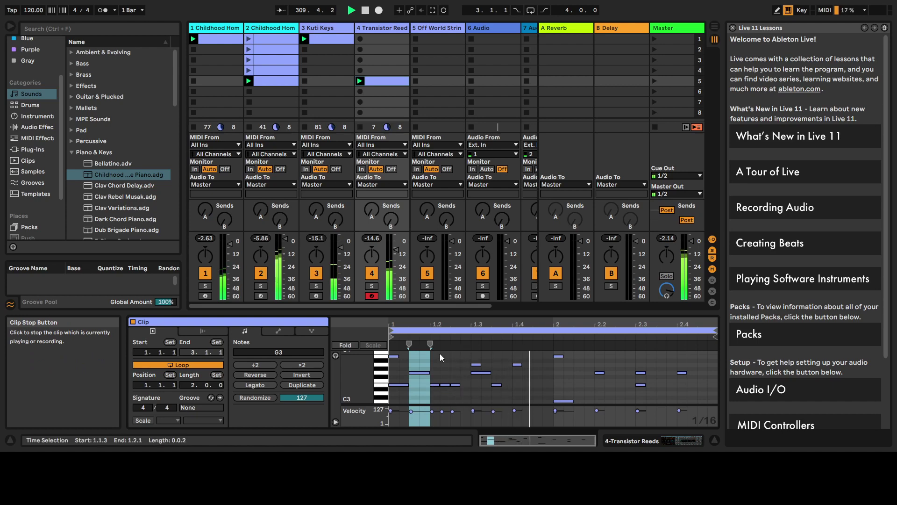
pyautogui.click(445, 381)
pyautogui.moveTo(445, 382); pyautogui.dragTo(446, 375)
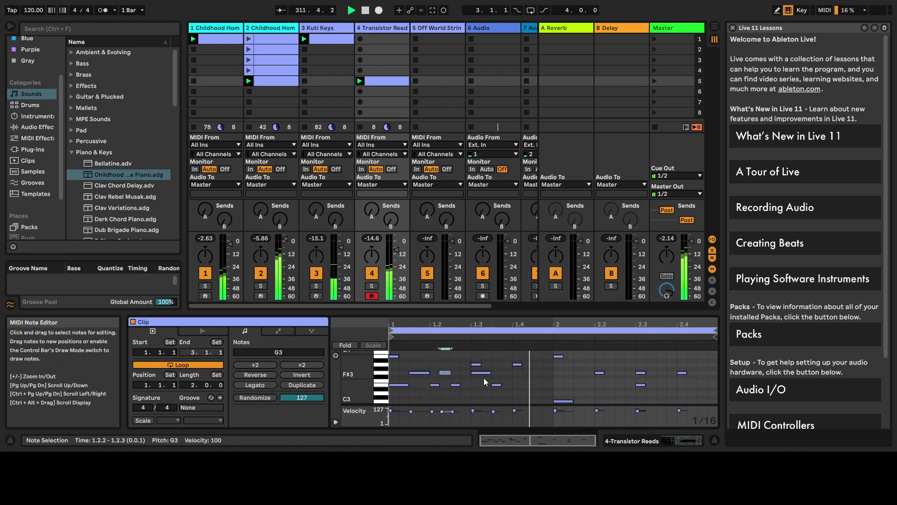
# Step: Add sixteenth notes E3 at 1.4.3 and G3 at 2.1.3, and delete the G3 note at 1.3.1
pyautogui.doubleClick(537, 386)
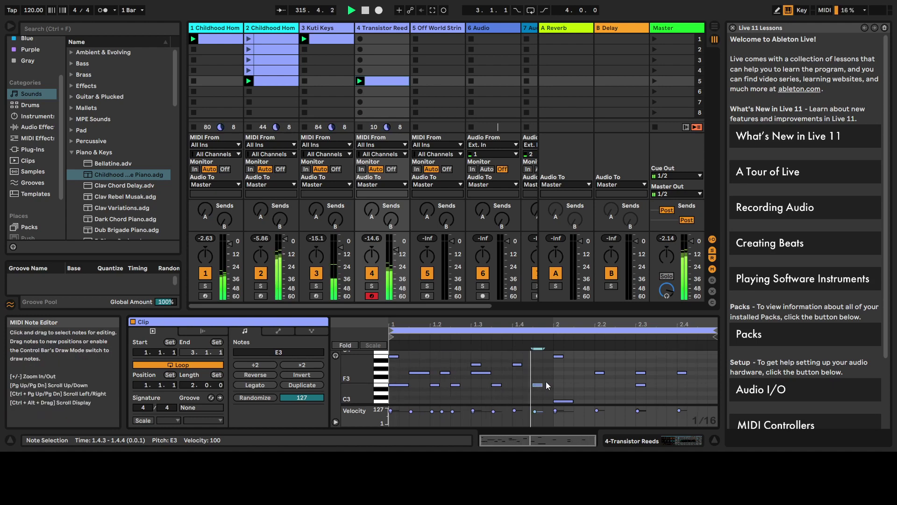
pyautogui.click(482, 371)
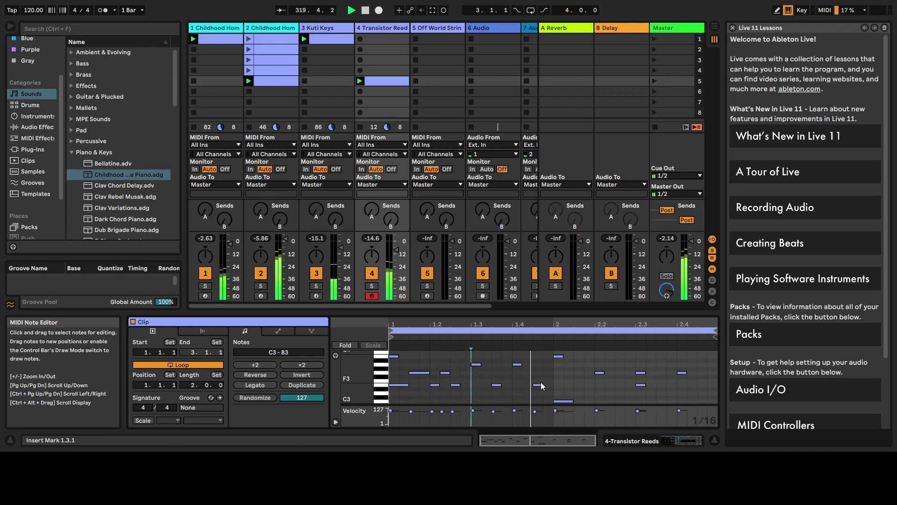
pyautogui.doubleClick(577, 373)
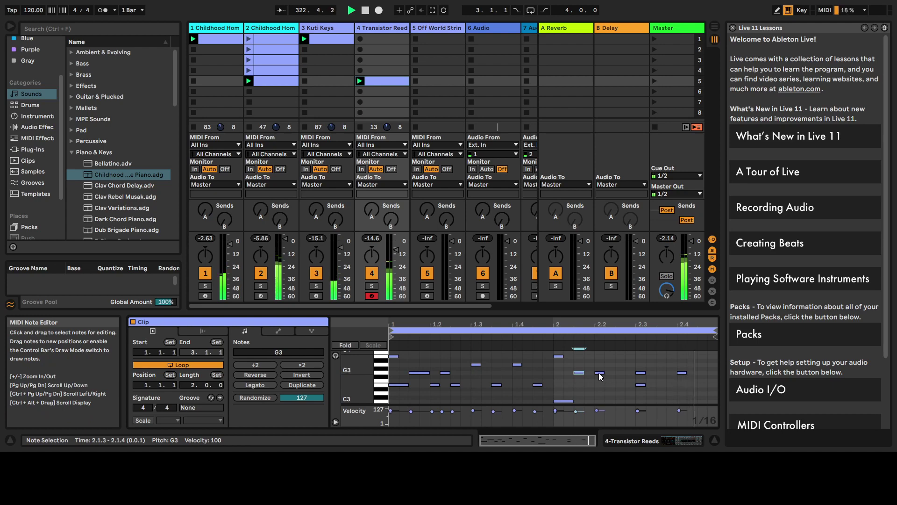
# Step: Move the G3 note at 2.2.1 up to B3 and add a sixteenth C3 note at 2.2.3
pyautogui.moveTo(599, 373); pyautogui.dragTo(599, 356)
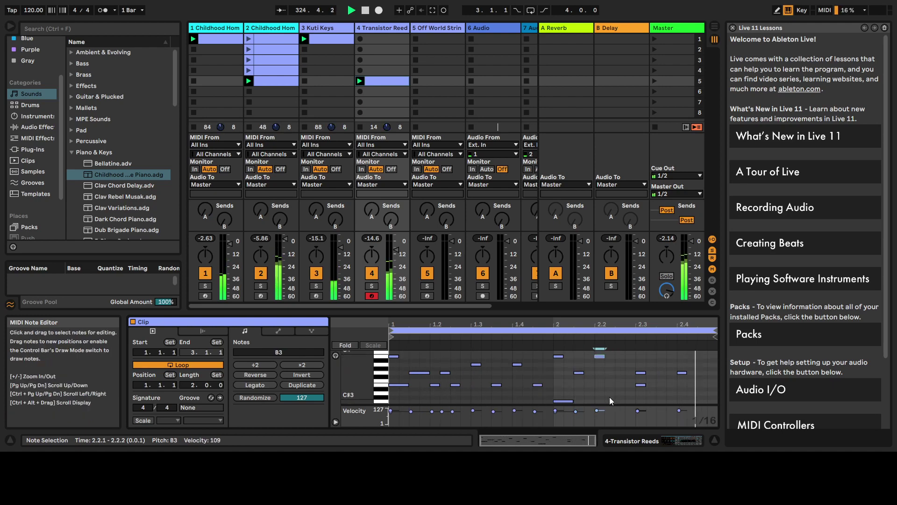
pyautogui.doubleClick(619, 373)
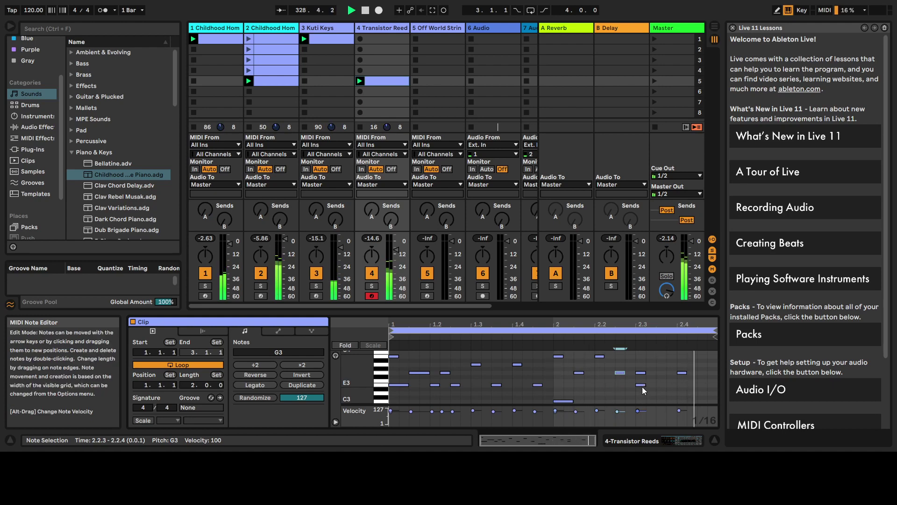
pyautogui.moveTo(620, 373); pyautogui.dragTo(625, 398)
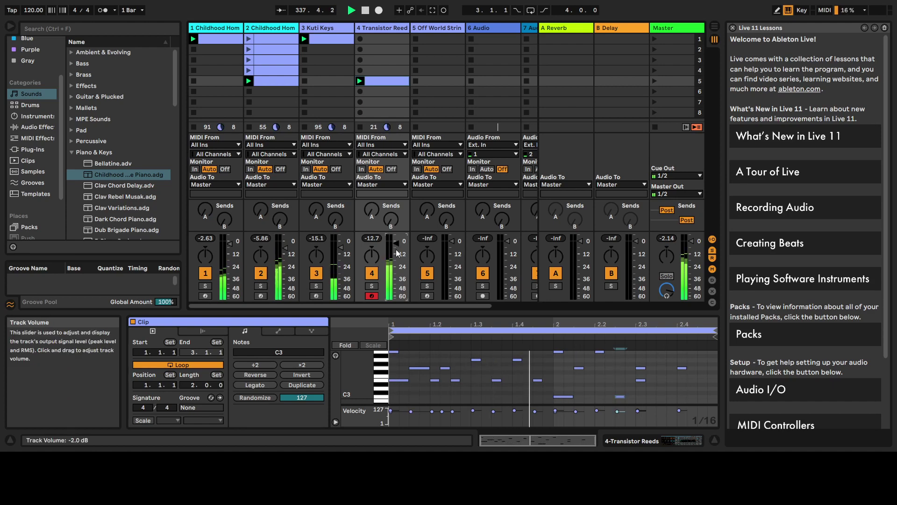
# Step: Try replacing the long E3 note at 1.1.1 with a sixteenth note
pyautogui.scroll(1, 449, 387)
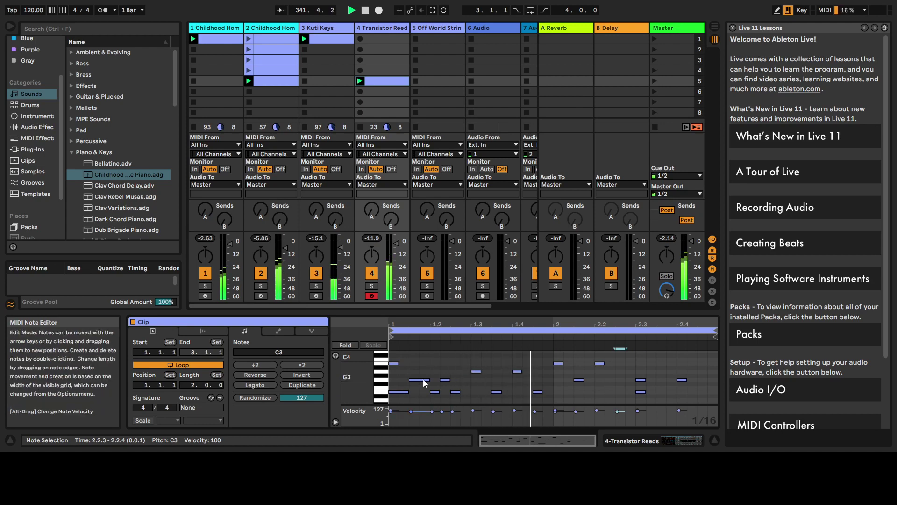
pyautogui.doubleClick(397, 391)
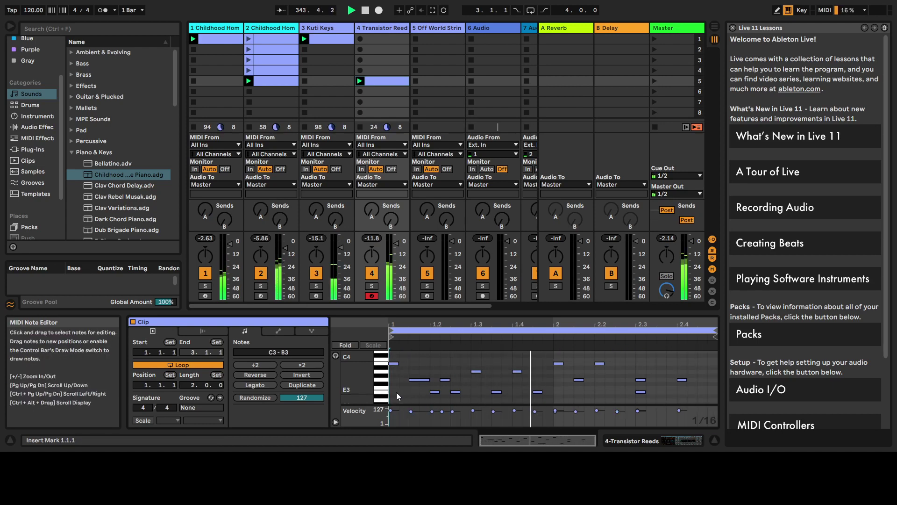
pyautogui.doubleClick(396, 391)
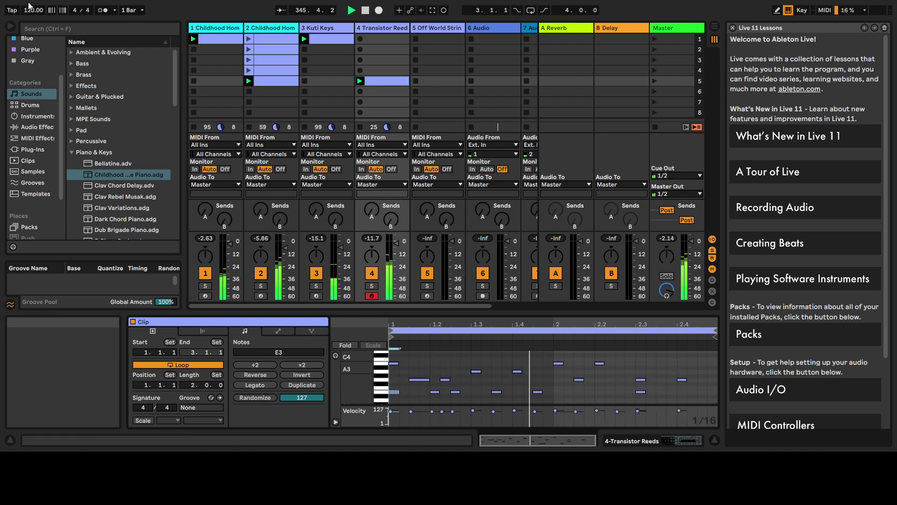
# Step: Rework the notes on beat 1.2 so that it holds only G3 at 1.2.2 and E3 at 1.2.3
pyautogui.click(449, 382)
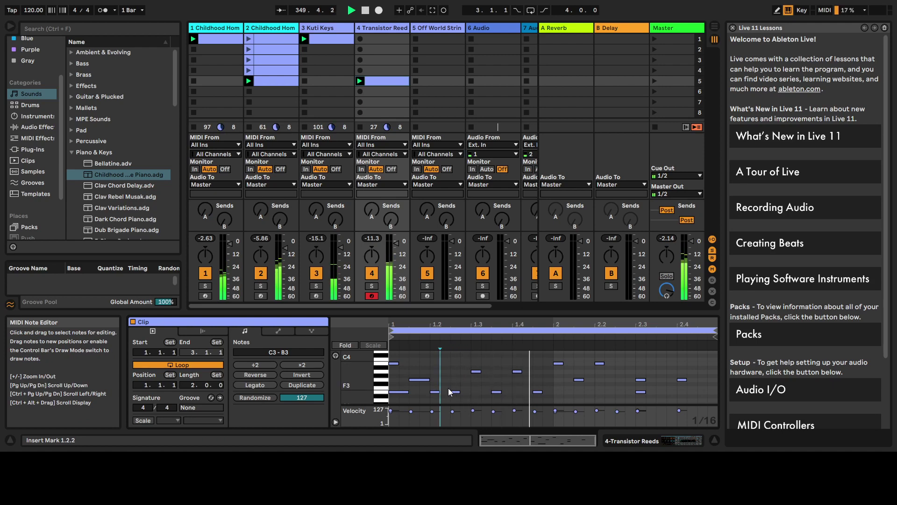
pyautogui.moveTo(452, 391); pyautogui.dragTo(443, 385)
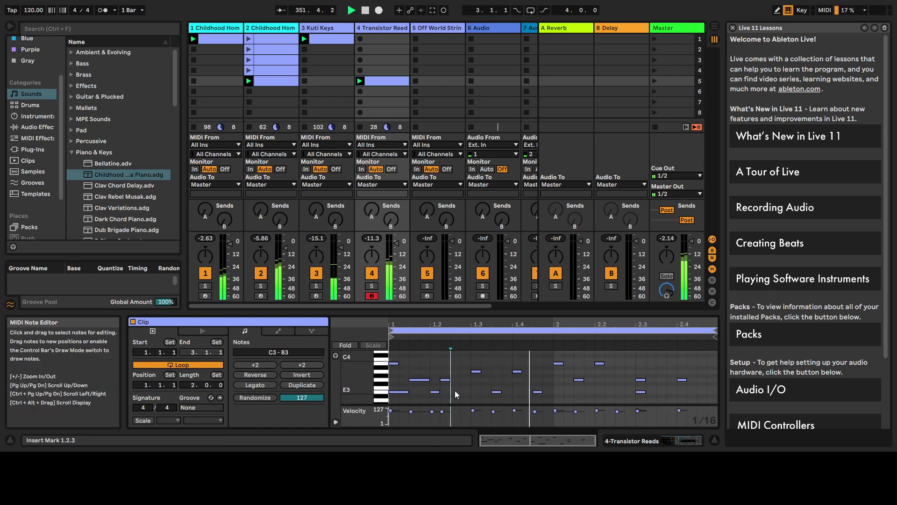
pyautogui.moveTo(435, 392); pyautogui.dragTo(455, 391)
pyautogui.click(436, 391)
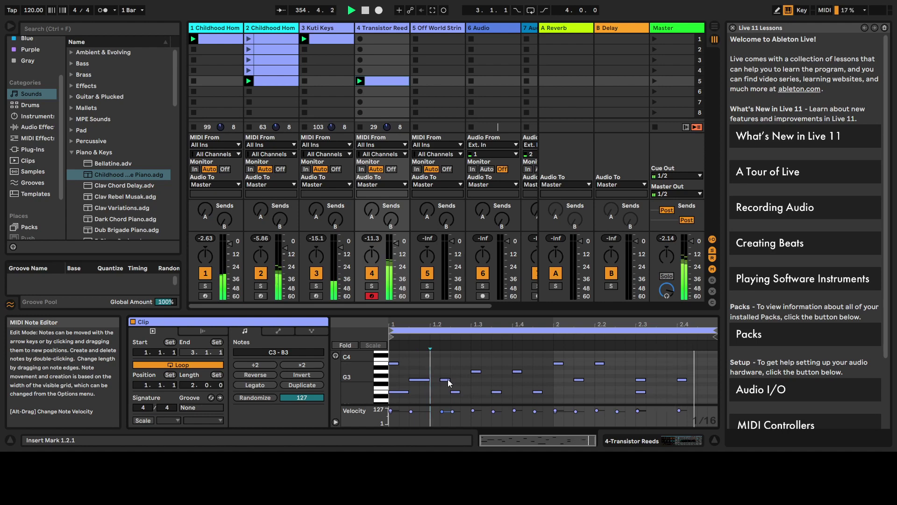
# Step: Try moving the G3 note from 1.2.2 to 1.2.1 and undo the move
pyautogui.moveTo(448, 380); pyautogui.dragTo(438, 379)
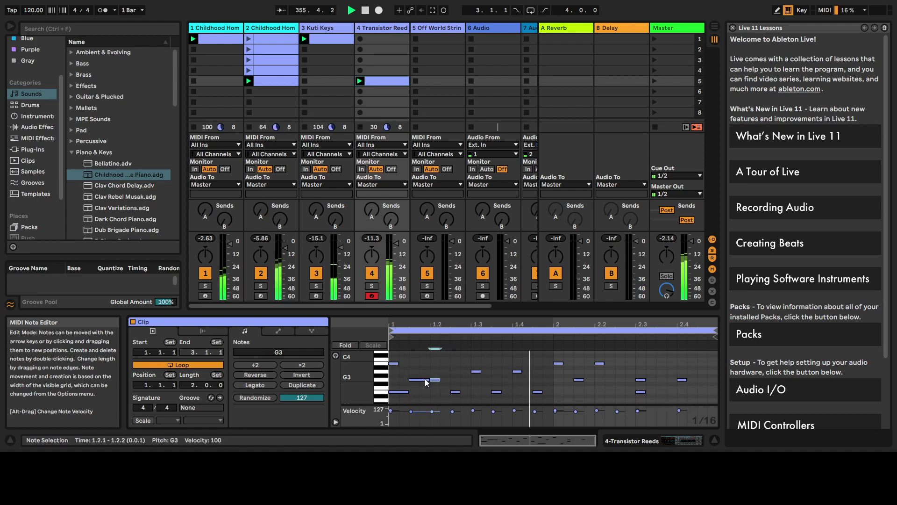
pyautogui.hotkey('ctrl', 'z')
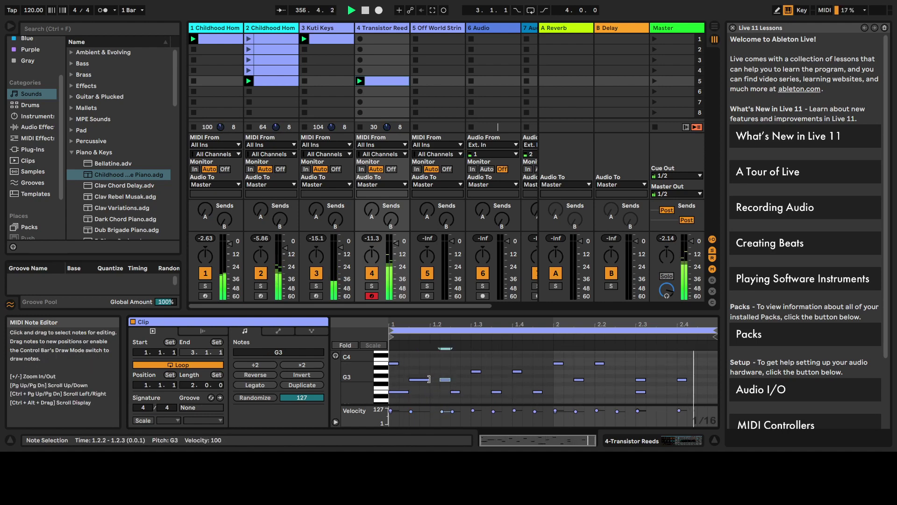
# Step: Shorten the G3 note at 1.1.3 to a sixteenth, and shift the G3 note at 1.2.2 to 1.2.1 and delete it
pyautogui.click(425, 379)
pyautogui.moveTo(425, 380); pyautogui.dragTo(420, 379)
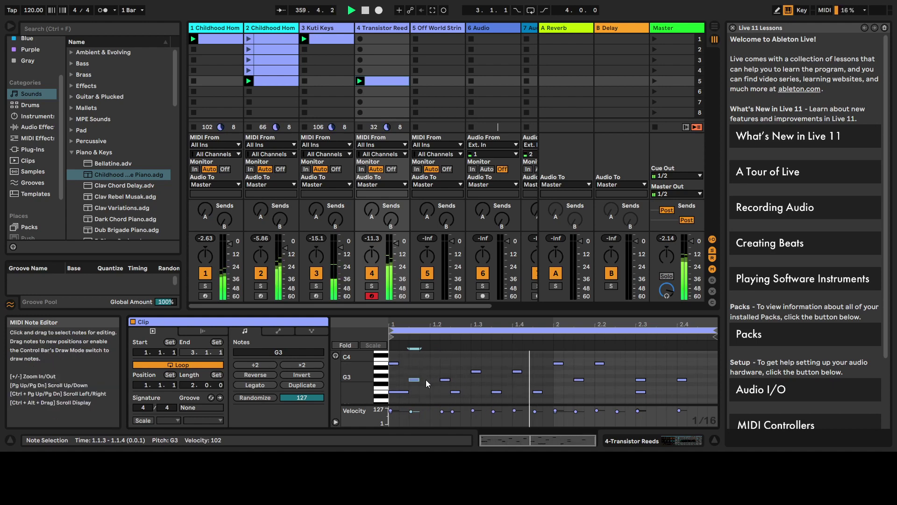
pyautogui.moveTo(444, 382); pyautogui.dragTo(435, 381)
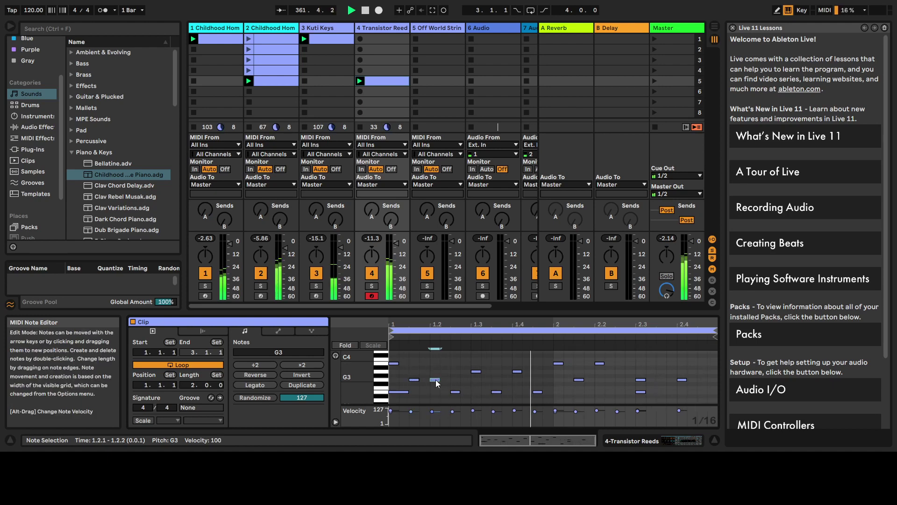
pyautogui.doubleClick(436, 380)
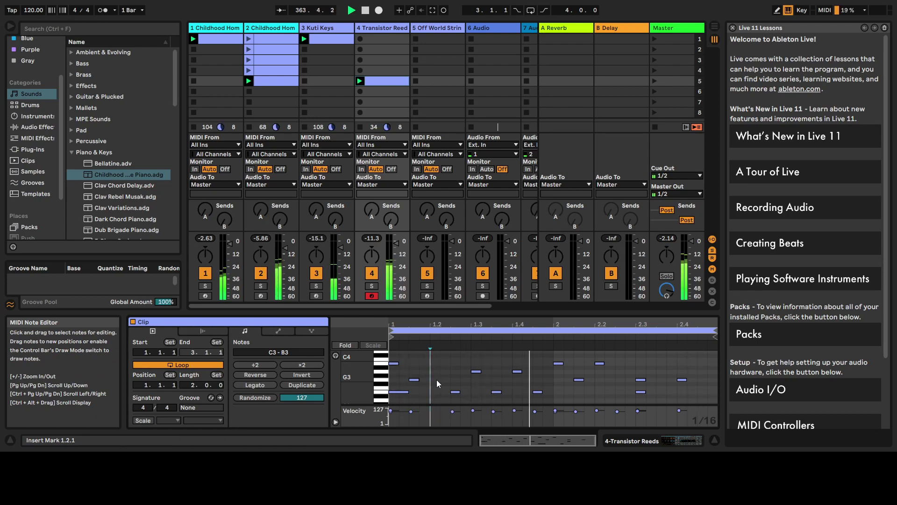
# Step: Add sixteenth B3 notes at 1.2.1 and 2.4.3, and replace the E3 note at 2.3.1 with a sixteenth E3 at 2.2.3
pyautogui.doubleClick(433, 355)
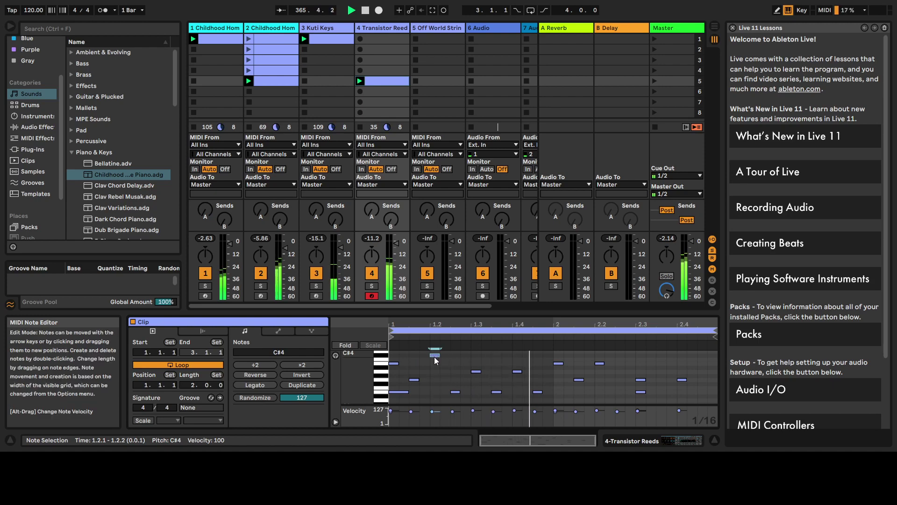
pyautogui.moveTo(434, 357); pyautogui.dragTo(434, 365)
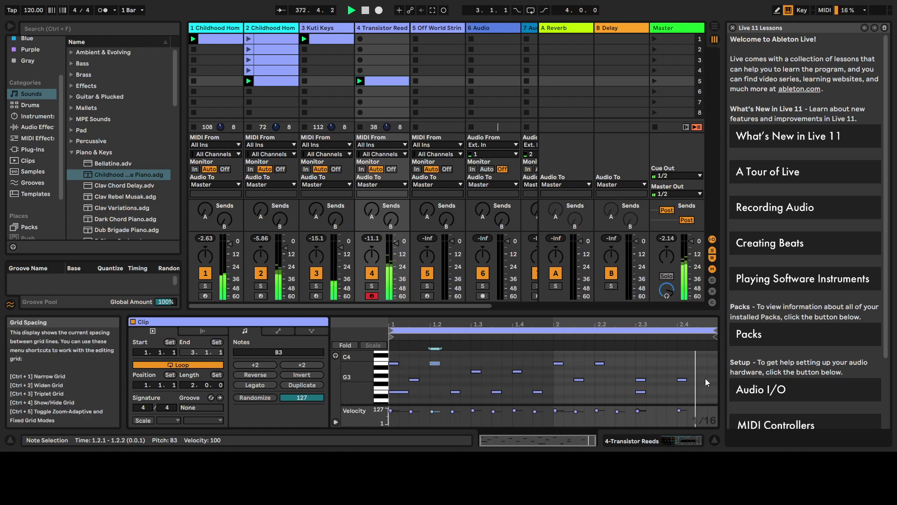
pyautogui.doubleClick(703, 365)
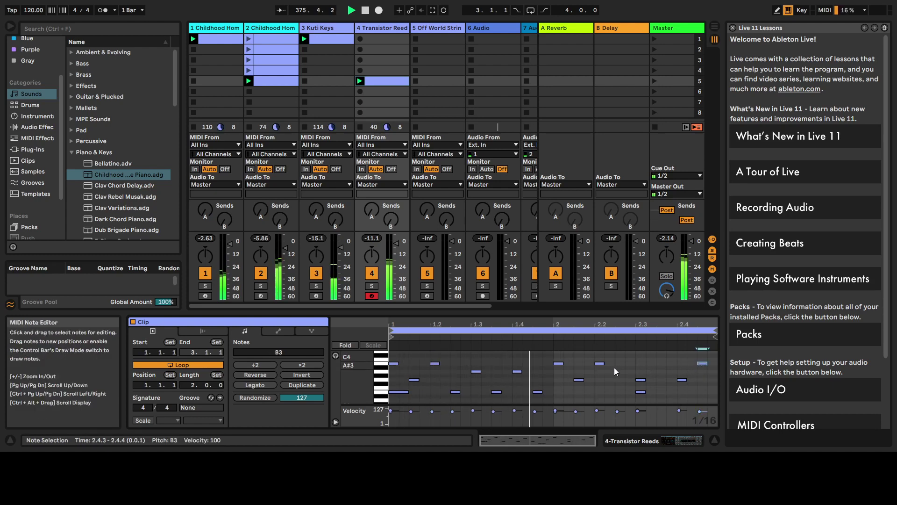
pyautogui.doubleClick(619, 391)
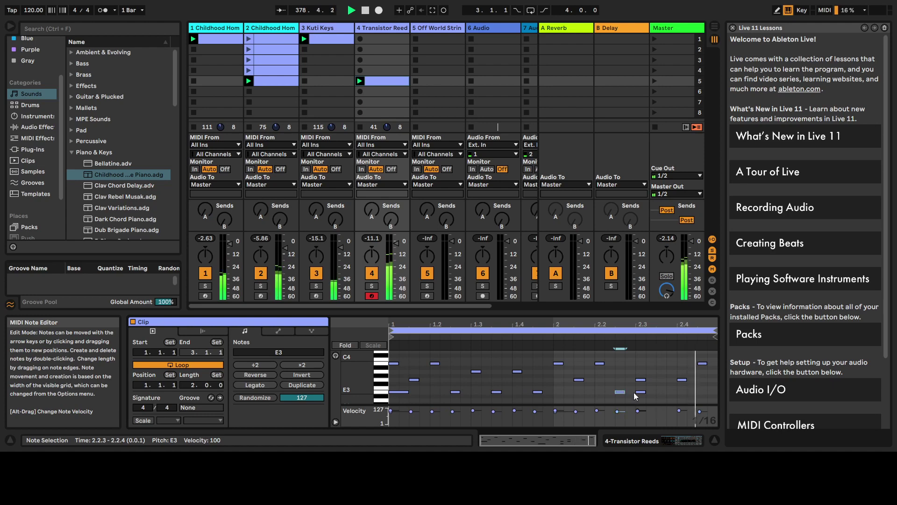
pyautogui.click(638, 393)
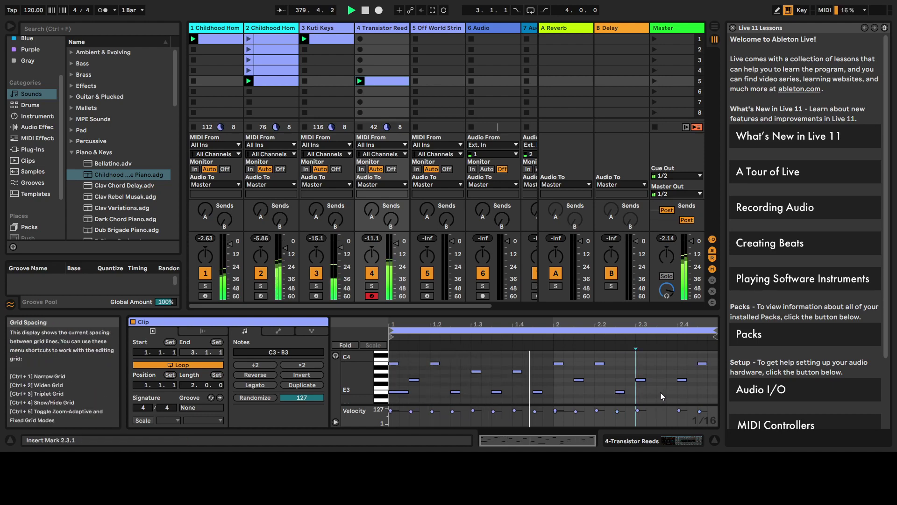
# Step: Try a sixteenth E3 note at 2.3.3 with a copy a semitone higher, and remove both
pyautogui.doubleClick(661, 391)
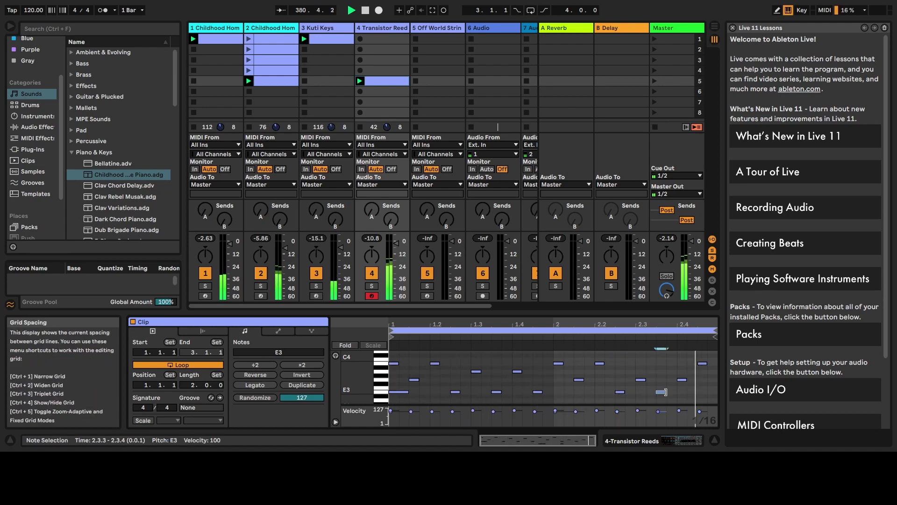
pyautogui.press('Up')
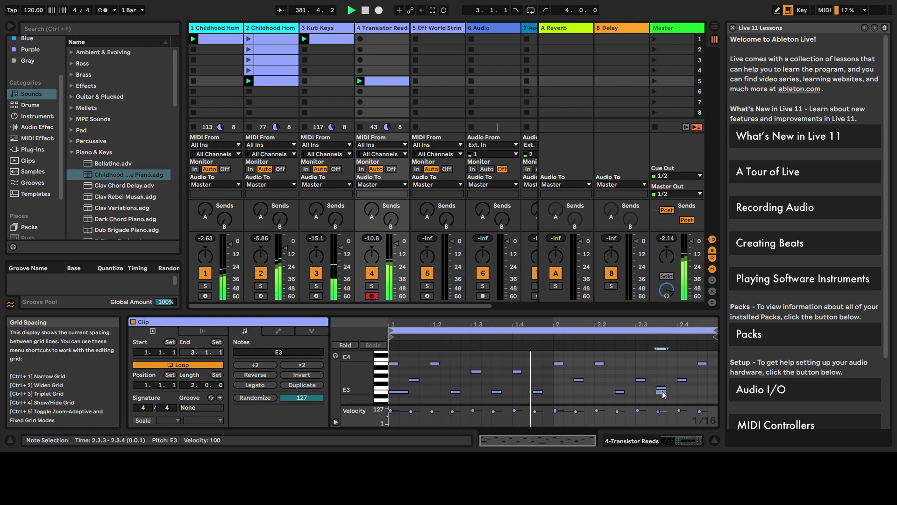
pyautogui.doubleClick(661, 388)
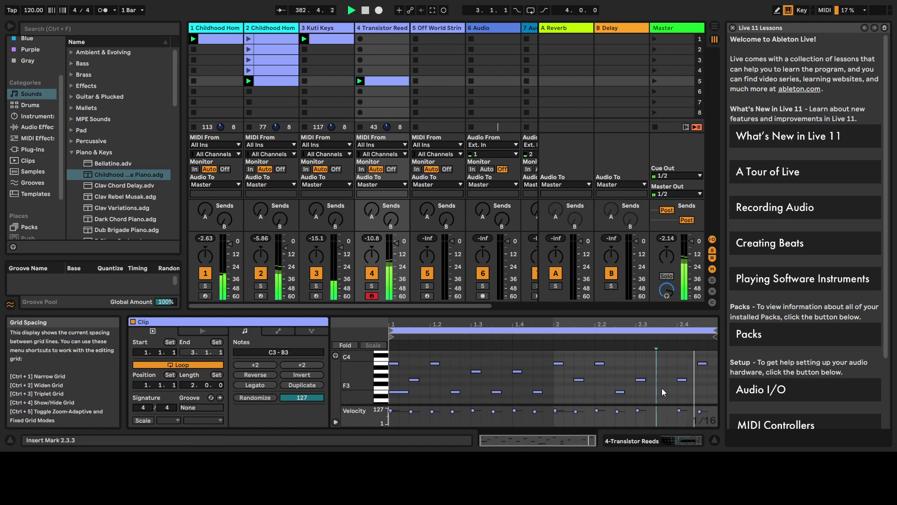
# Step: Try lowering the G3 note at 2.3.1 to F#3 and return it to G3
pyautogui.click(641, 381)
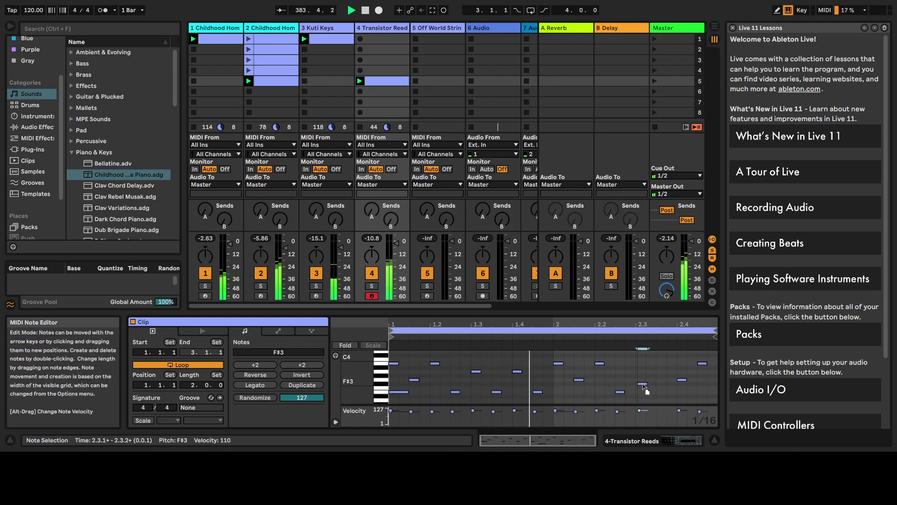
pyautogui.moveTo(643, 382); pyautogui.dragTo(643, 386)
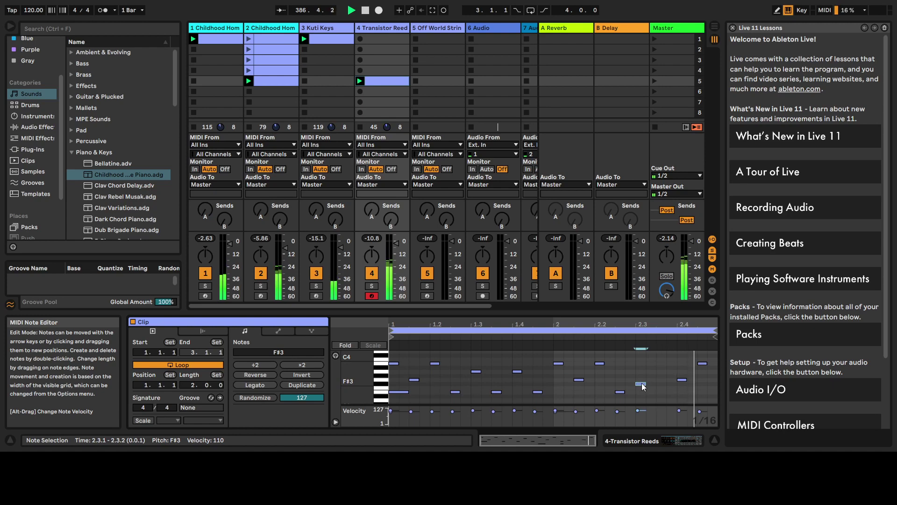
pyautogui.moveTo(642, 386); pyautogui.dragTo(641, 384)
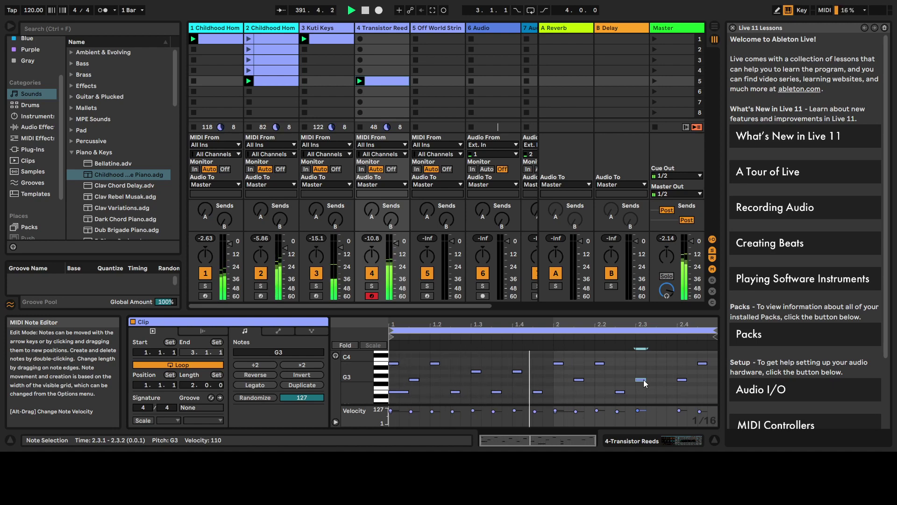
# Step: Add an E3 note at 2.1.1 and lengthen it to a quarter note ending at 2.2.1
pyautogui.doubleClick(557, 392)
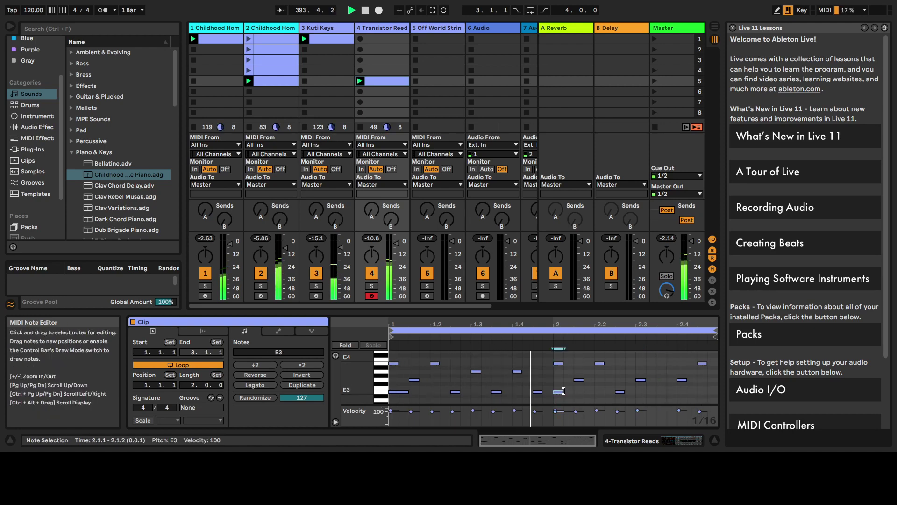
pyautogui.moveTo(563, 391); pyautogui.dragTo(570, 390)
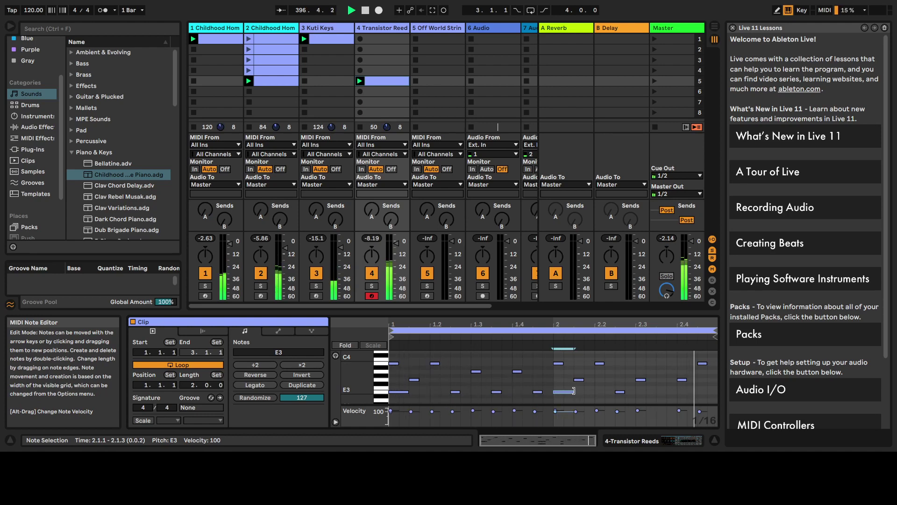
pyautogui.moveTo(574, 391); pyautogui.dragTo(594, 391)
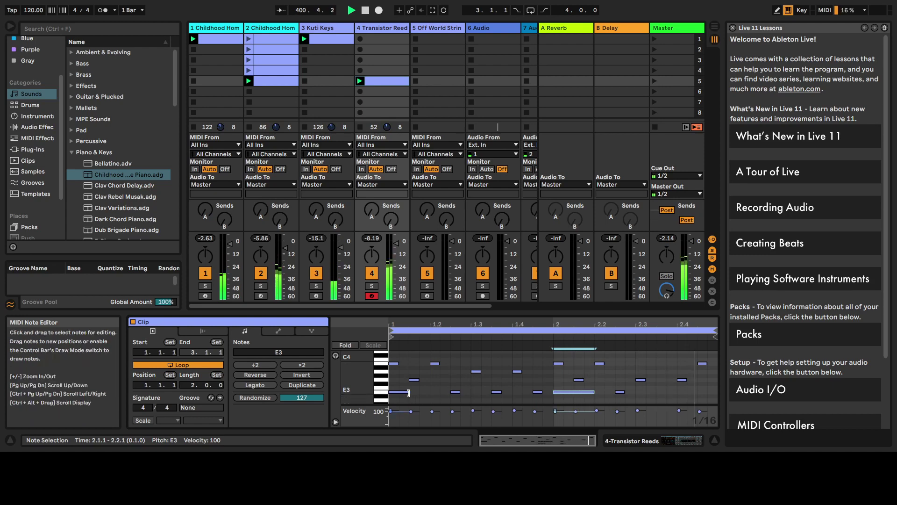
# Step: Try extending the E3 note at 1.1.1 to end at 1.2.1 and revert it to an eighth
pyautogui.moveTo(408, 392); pyautogui.dragTo(429, 393)
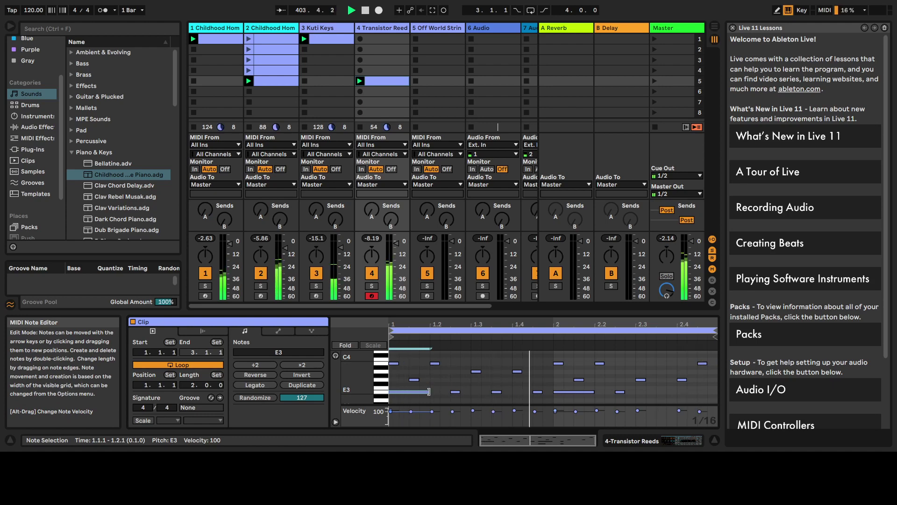
pyautogui.press('z')
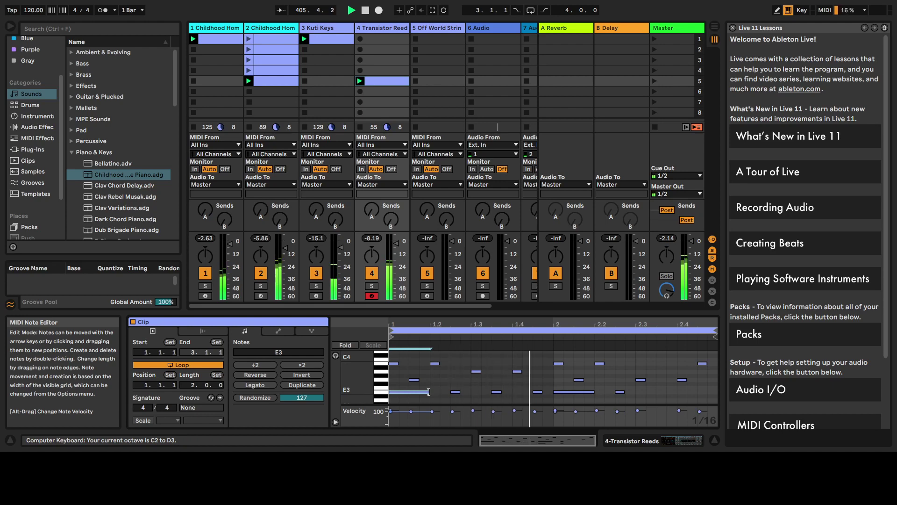
pyautogui.hotkey('shift', 'Left')
pyautogui.hotkey('shift', 'Left')
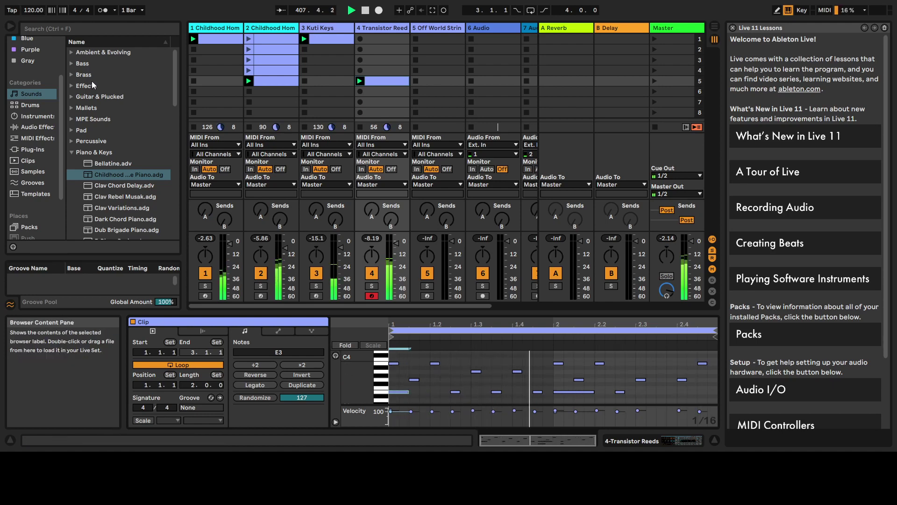
# Step: Extend the E3 note at 1.1.1 to end at 1.2.1 and the E3 note at 1.3.3 to end at 1.4.1
pyautogui.moveTo(409, 392); pyautogui.dragTo(430, 392)
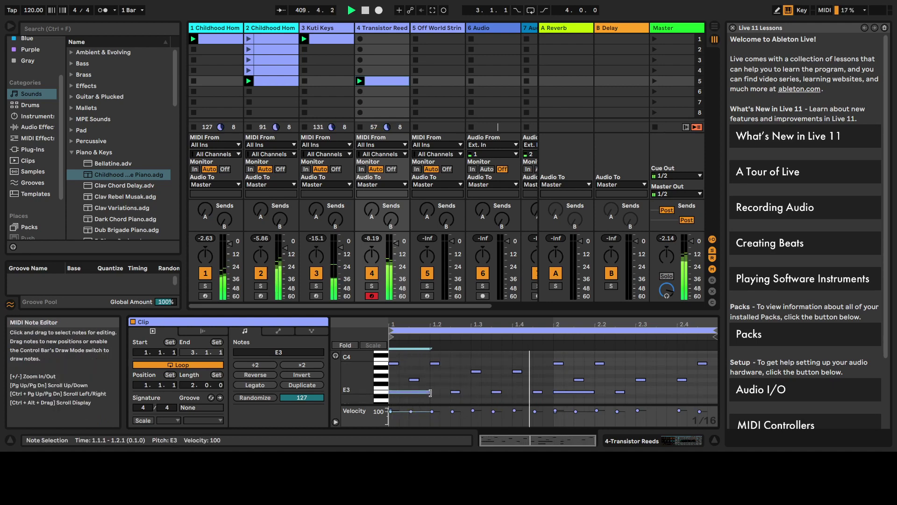
pyautogui.click(498, 392)
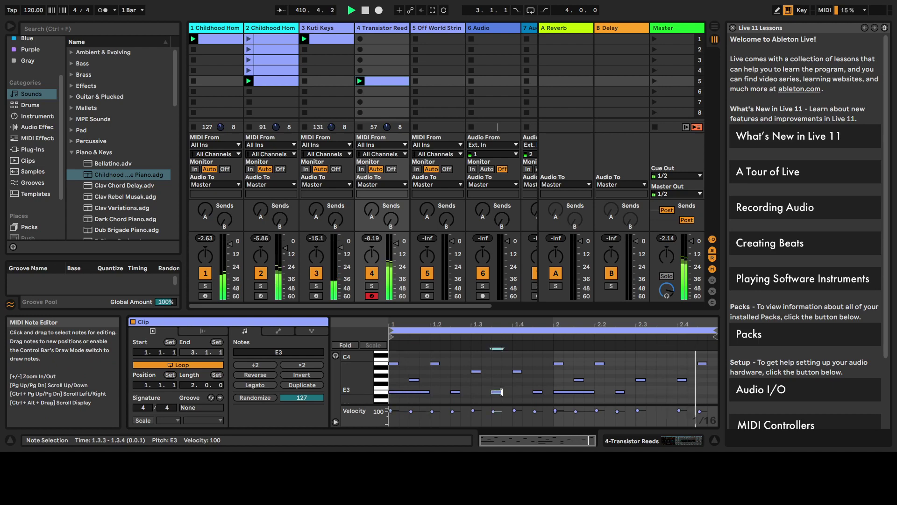
pyautogui.moveTo(501, 392); pyautogui.dragTo(510, 392)
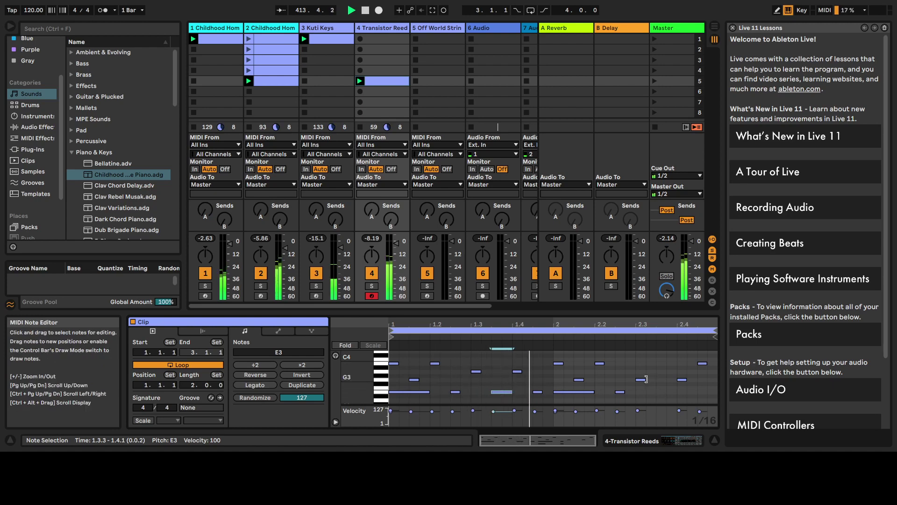
# Step: Lengthen the E3 note at 2.2.3 and the G3 note at 2.4.1 to eighths, and extend the B3 note at 2.4.3
pyautogui.moveTo(645, 380)
pyautogui.mouseDown()
pyautogui.moveTo(654, 381)
pyautogui.moveTo(647, 380)
pyautogui.mouseUp()
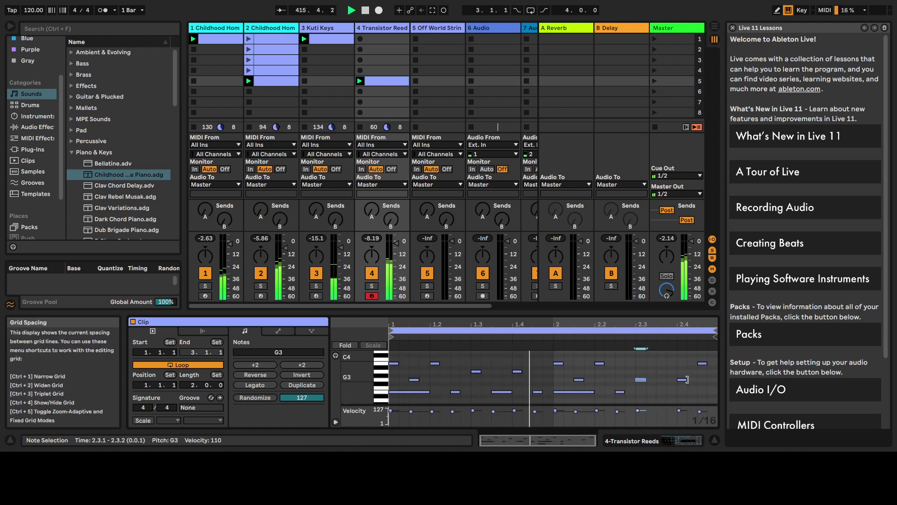
pyautogui.click(622, 392)
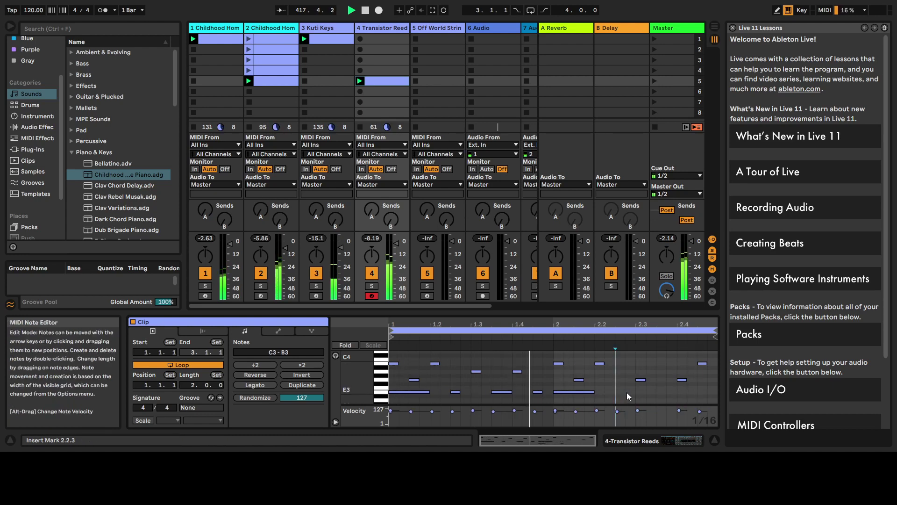
pyautogui.moveTo(624, 391); pyautogui.dragTo(635, 391)
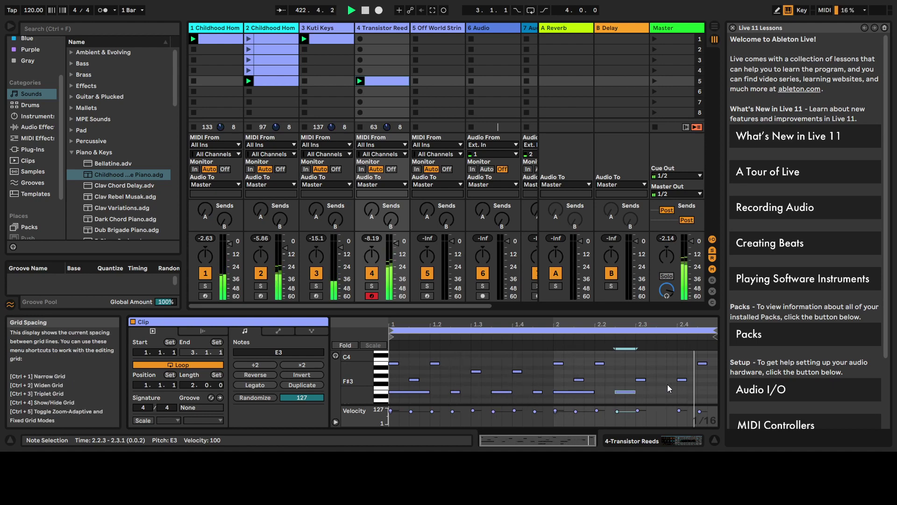
pyautogui.click(692, 380)
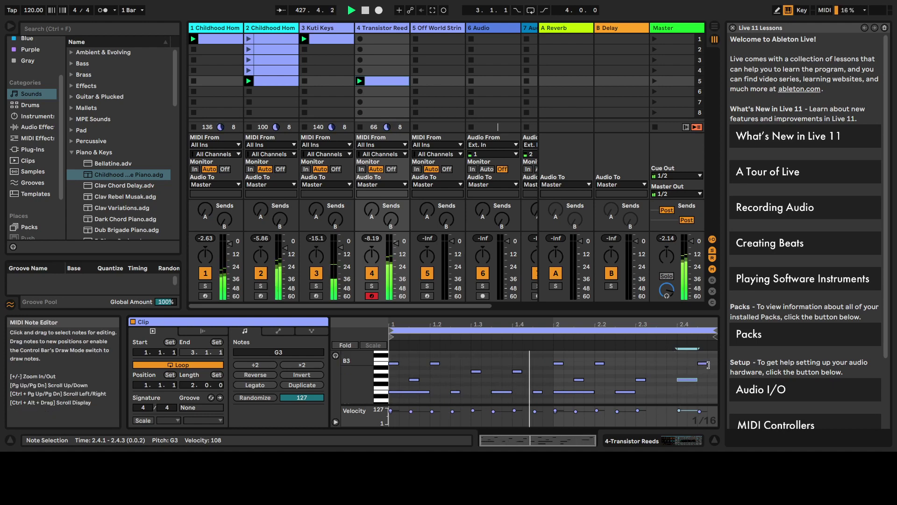
pyautogui.moveTo(705, 363); pyautogui.dragTo(711, 364)
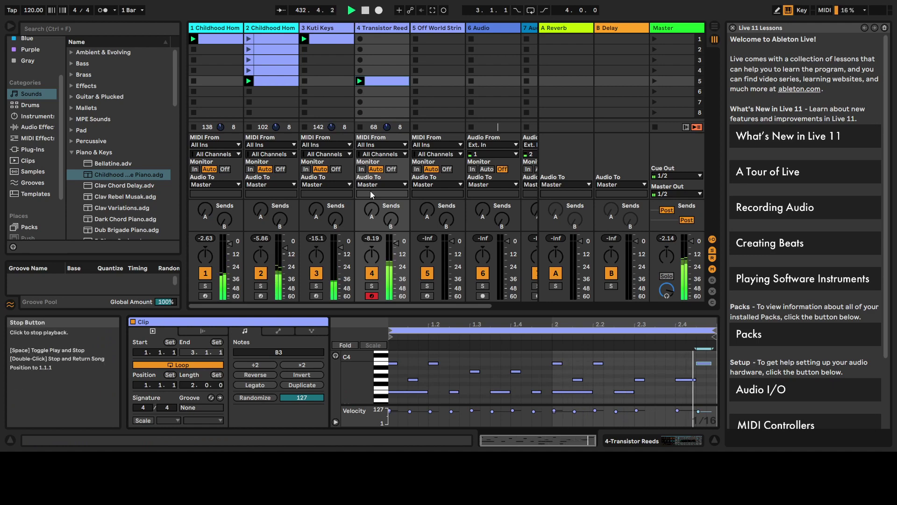
# Step: Fade the song out by lowering the Transistor Reeds, Kuti Keys and Master volumes, and stop playback
pyautogui.moveTo(397, 242); pyautogui.dragTo(397, 295)
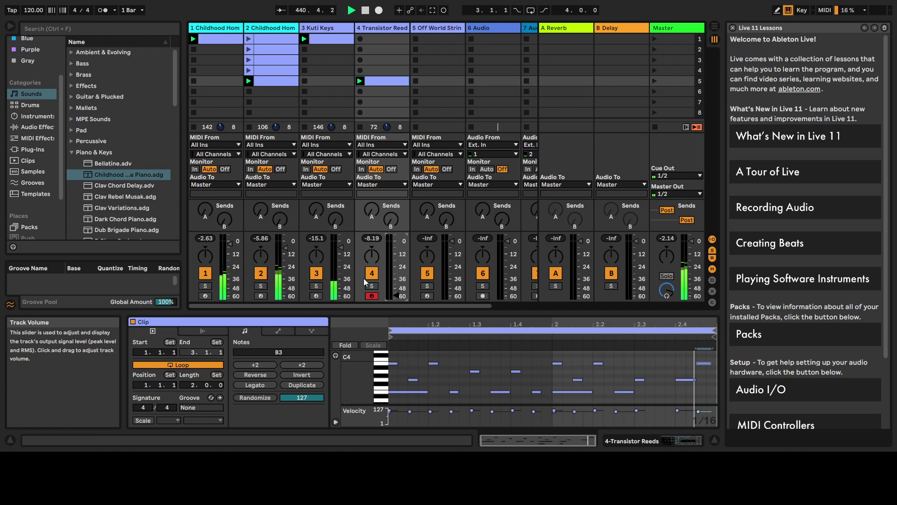
pyautogui.moveTo(341, 246); pyautogui.dragTo(341, 265)
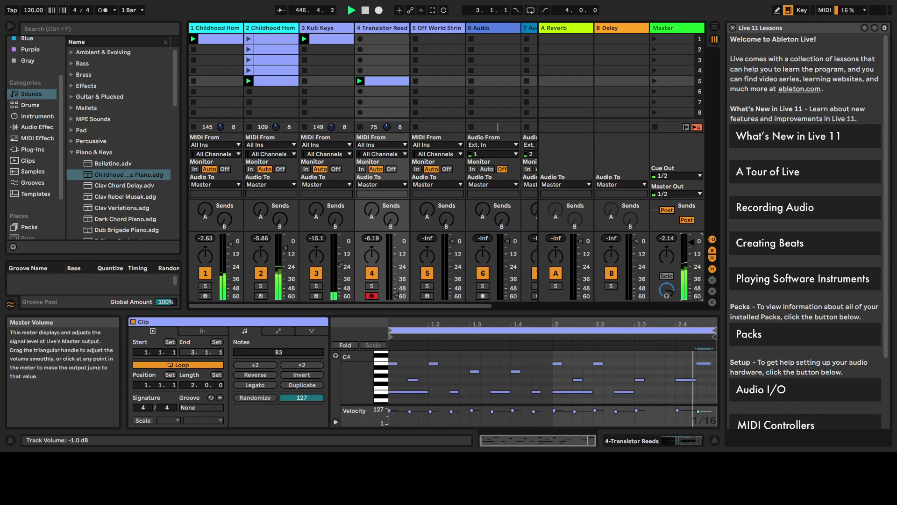
pyautogui.moveTo(691, 249); pyautogui.dragTo(691, 292)
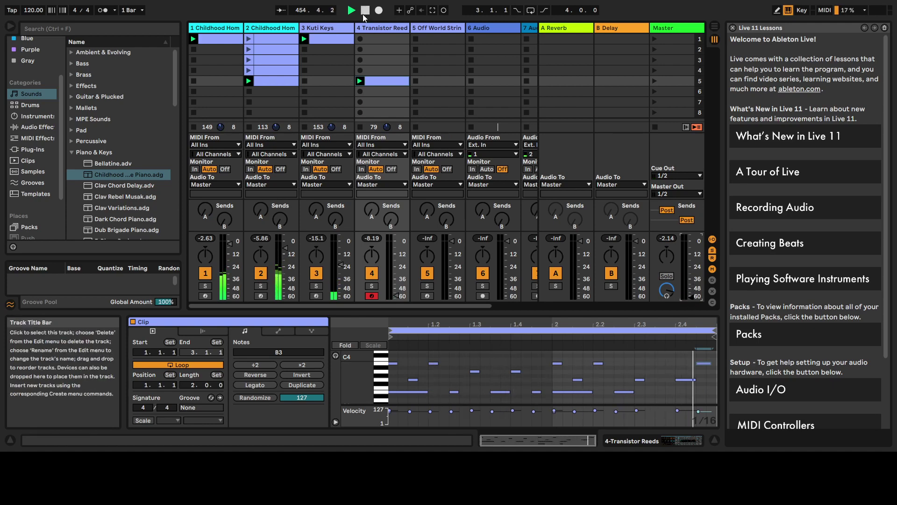
pyautogui.click(365, 10)
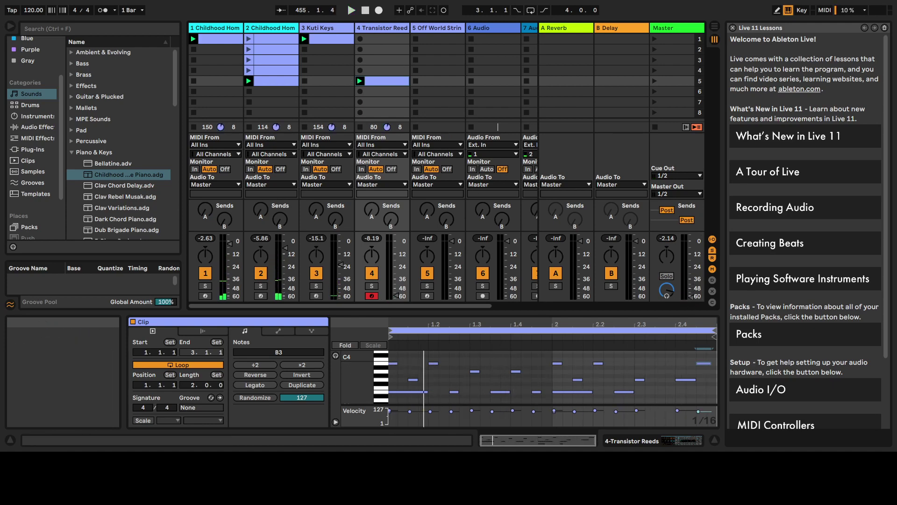